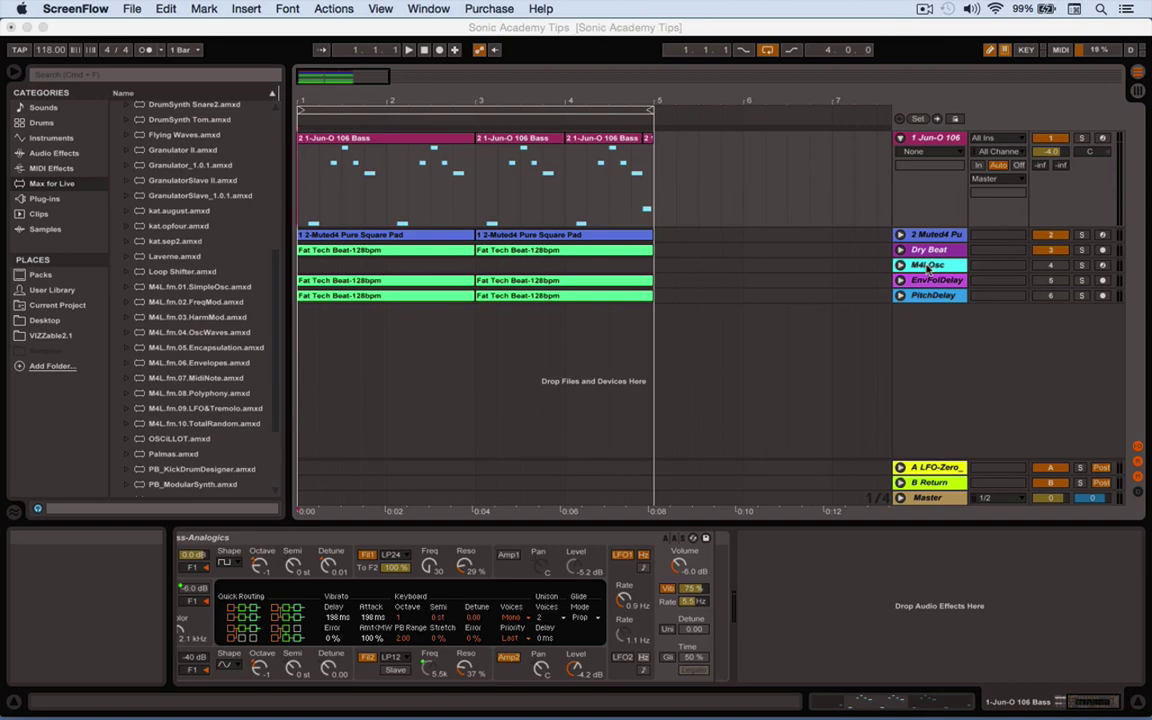
Step: Audition the arrangement briefly, then stop playback
left_click(928, 268)
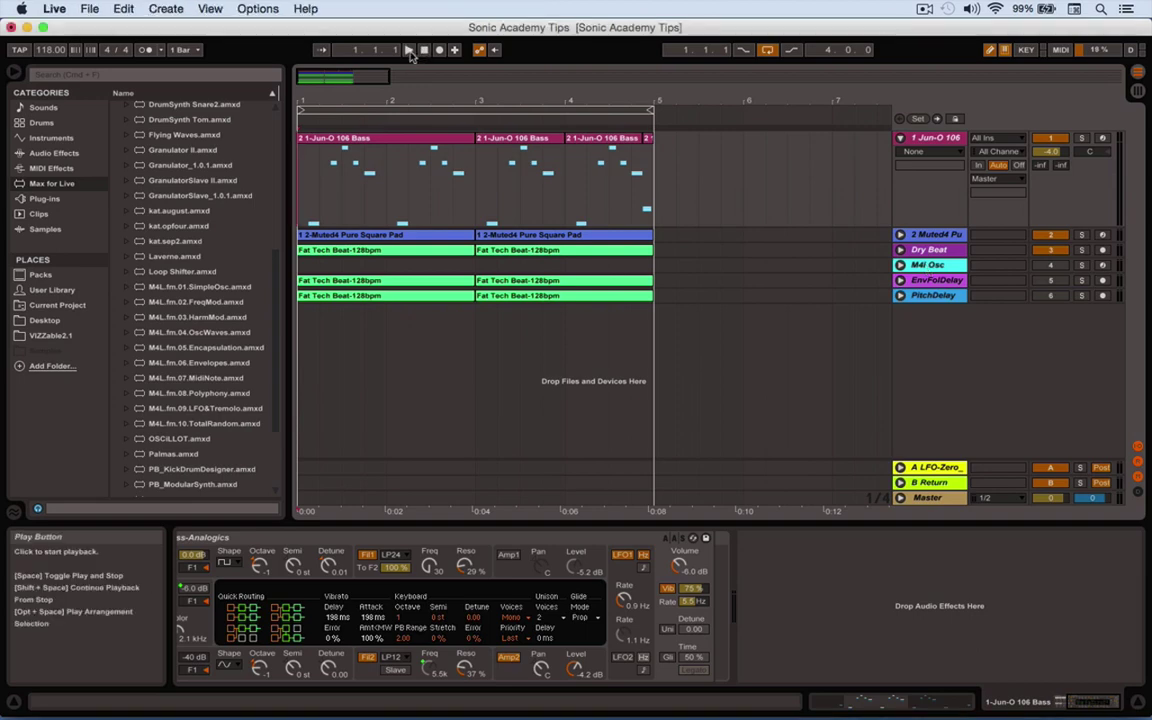
left_click(409, 51)
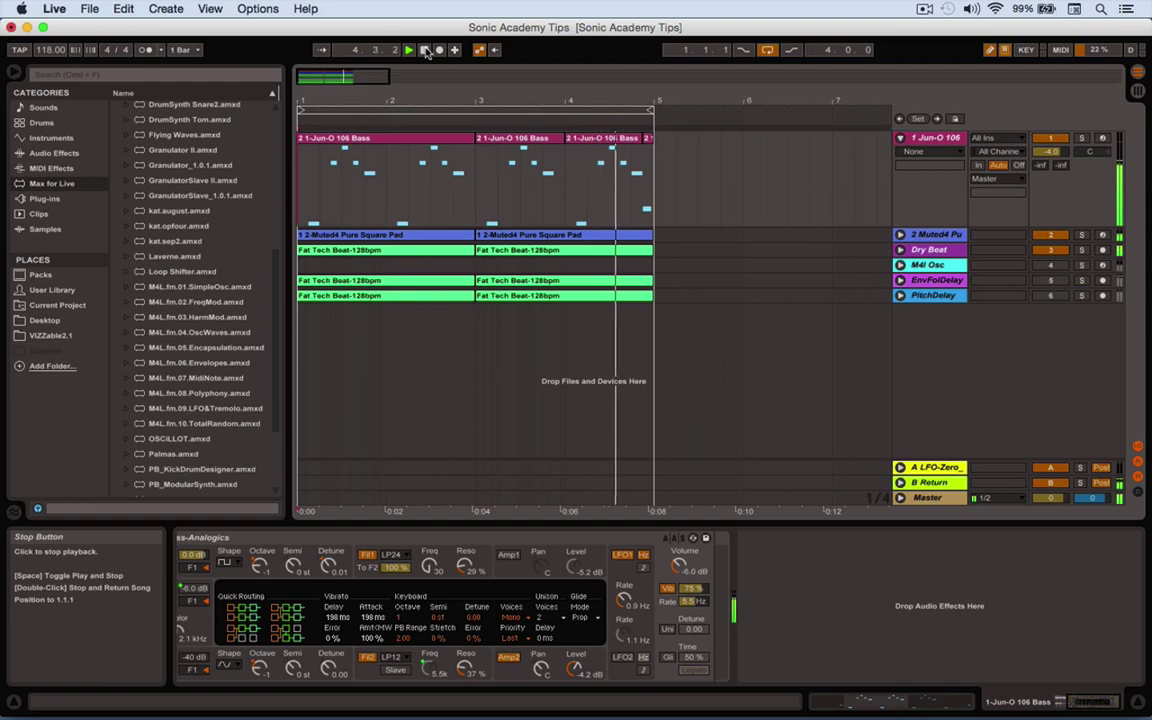
left_click(426, 52)
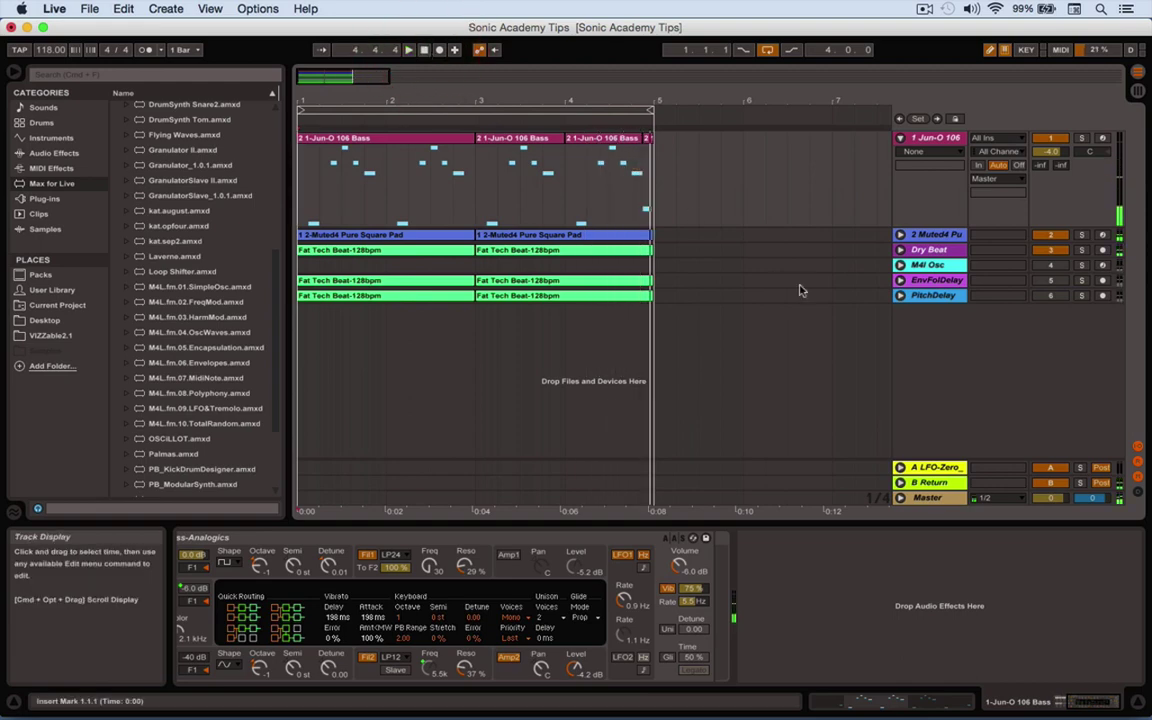
Step: Re-enable the M4l Osc track, show its devices, and replay from bar 1
left_click(1051, 265)
left_click(938, 266)
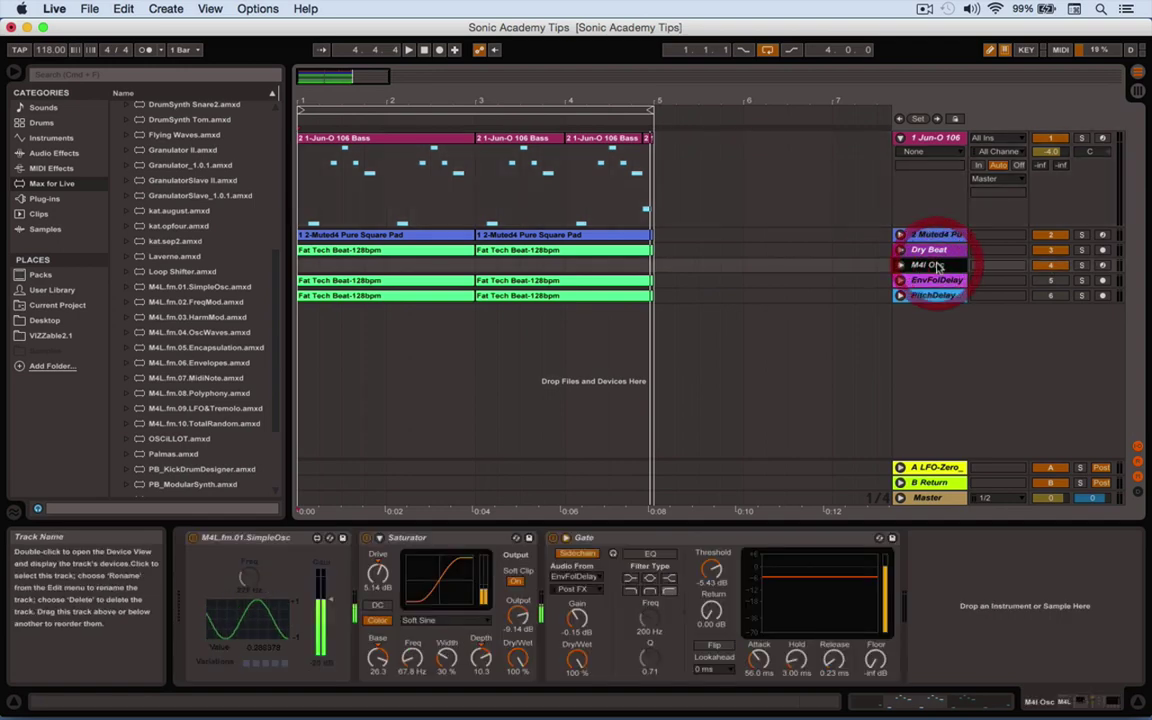
left_click(425, 50)
left_click(409, 50)
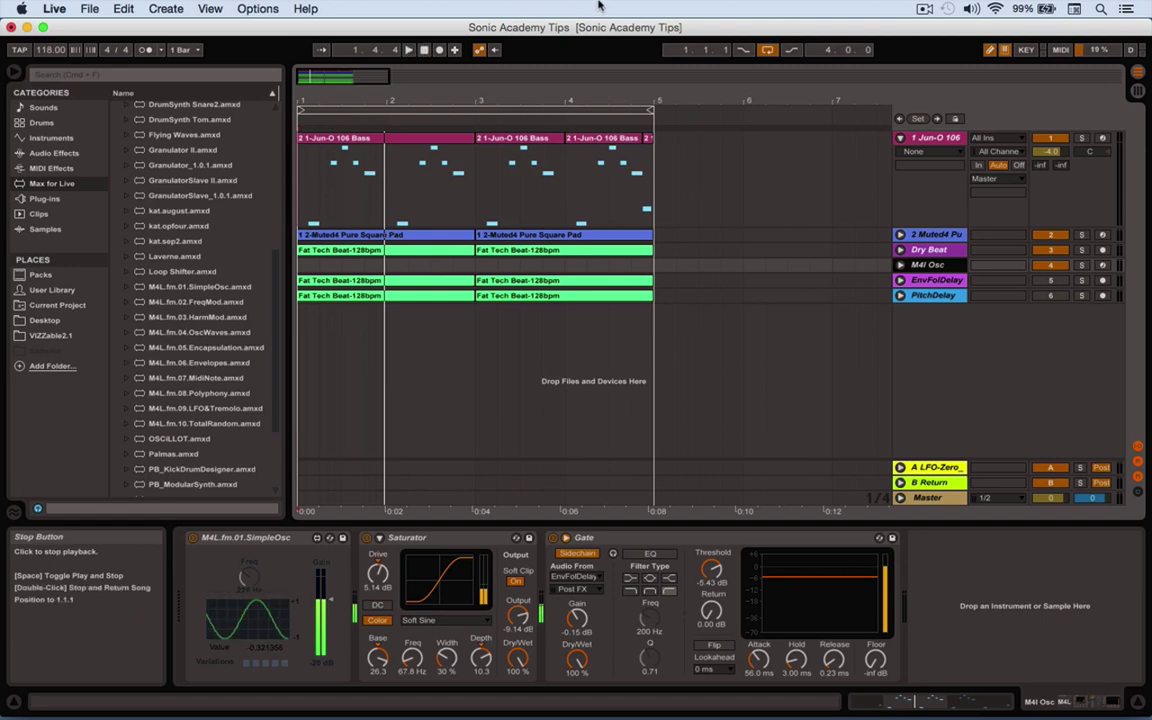
Step: Insert a new MIDI track and load M4L.fm.01.SimpleOsc.amxd onto it
left_click(166, 8)
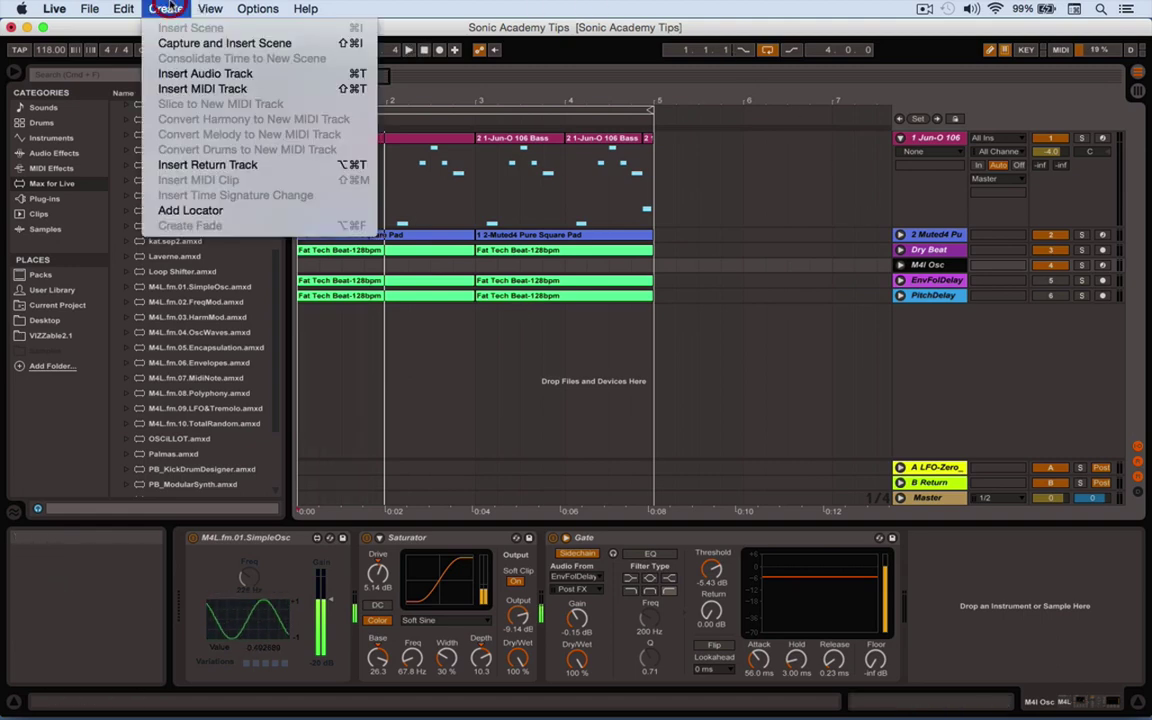
left_click(196, 88)
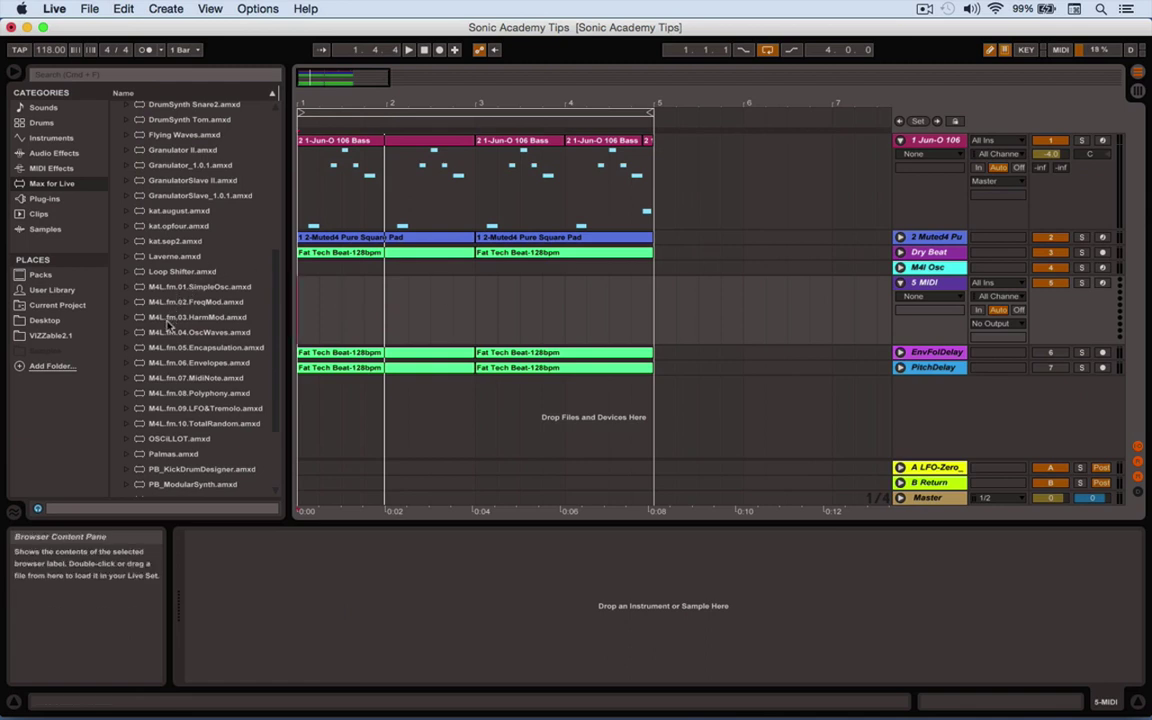
left_click(167, 288)
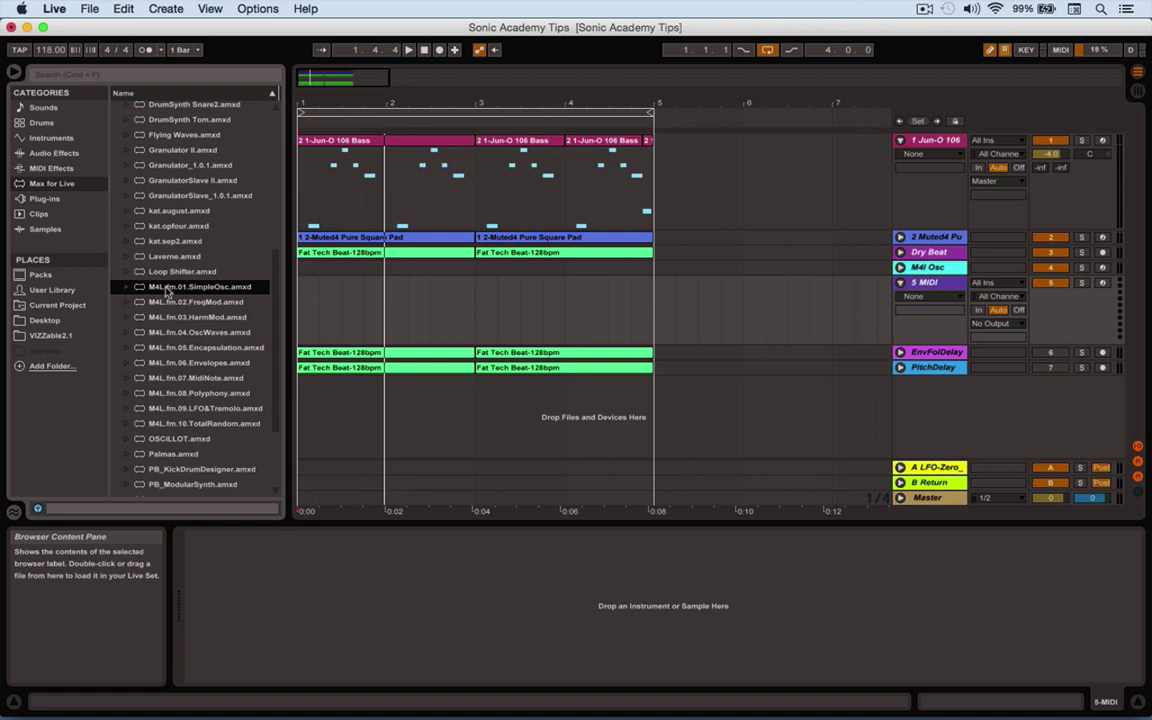
left_click_drag(167, 288, 320, 308)
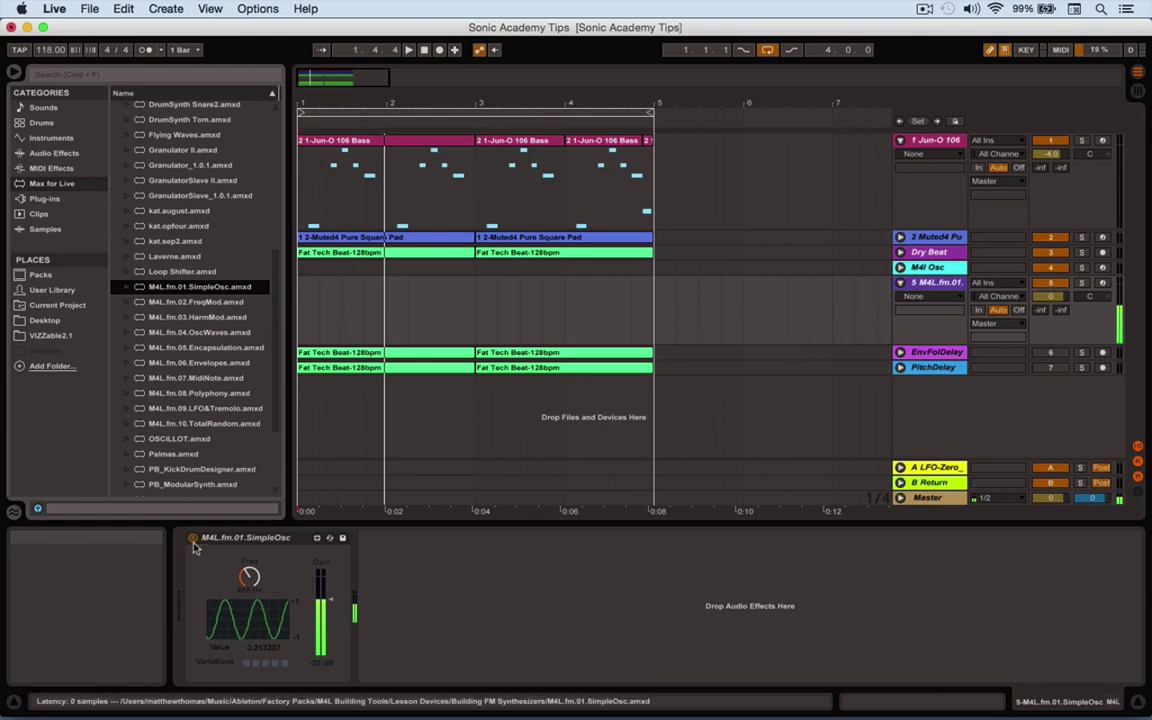
Step: Turn the SimpleOsc Freq knob down and toggle the device's on state
left_click(249, 575)
left_click_drag(249, 575, 249, 600)
left_click(203, 543)
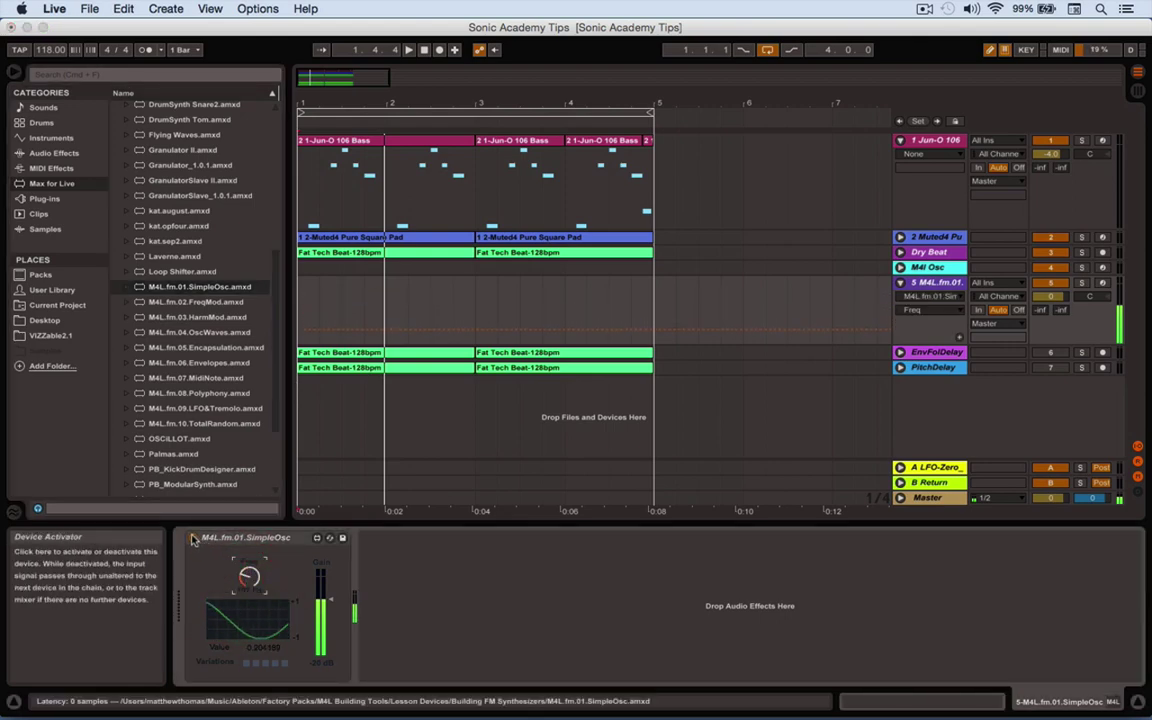
left_click(193, 539)
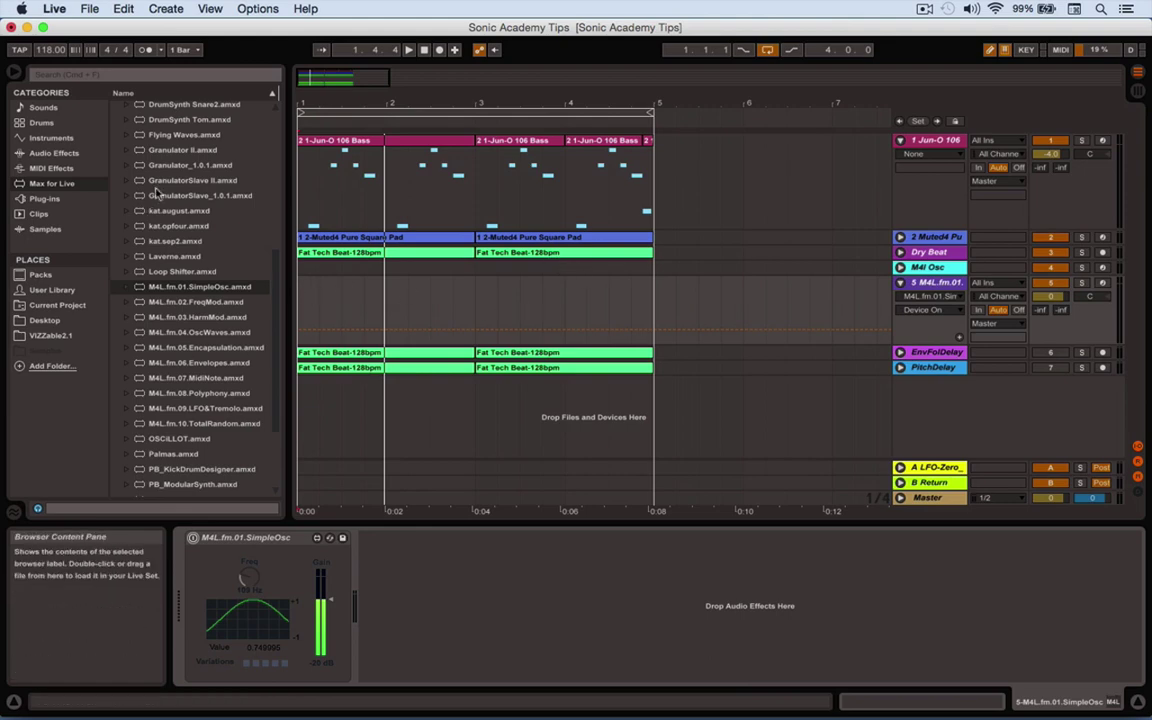
Step: Expand the Max Audio Effect folder and add Envelope Follower to the Dry Beat track
scroll(273, 150, "up", 5)
left_click_drag(273, 150, 270, 108)
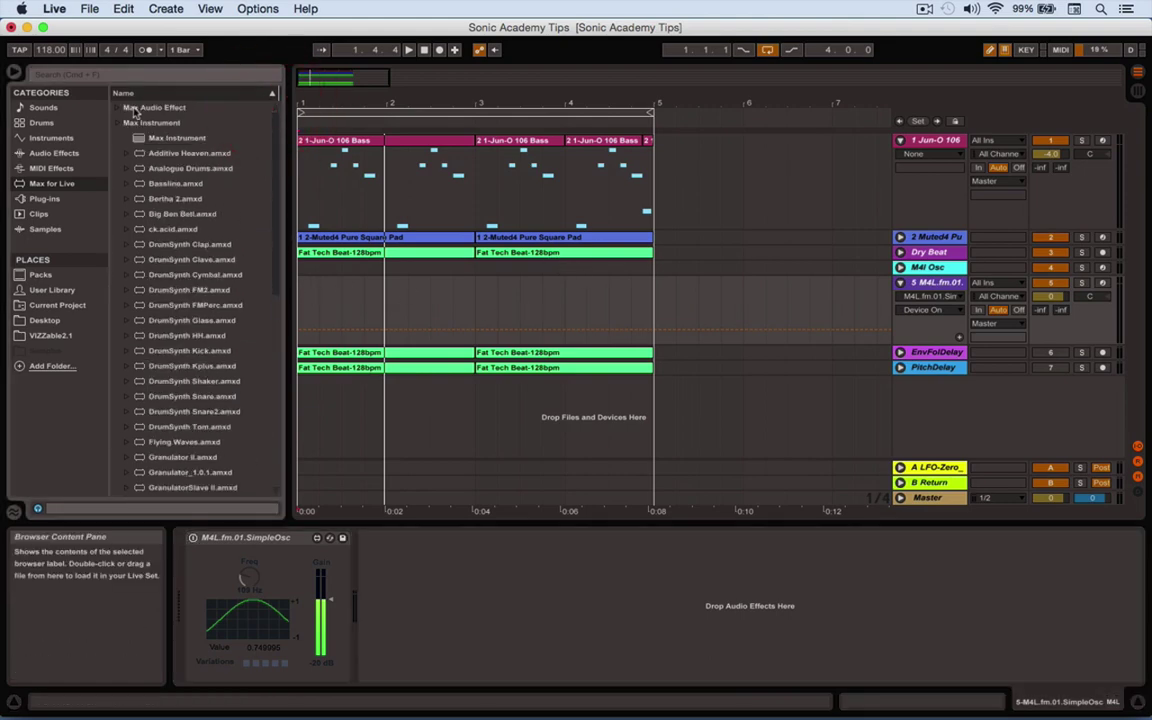
left_click(117, 108)
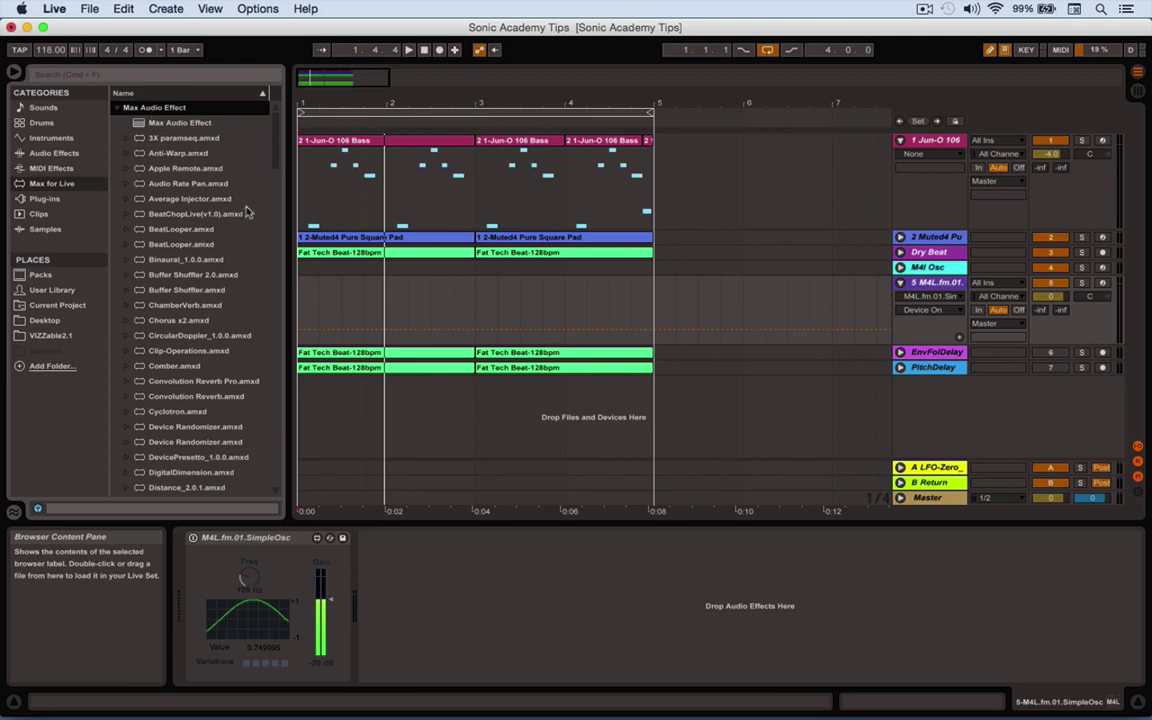
left_click_drag(270, 144, 275, 172)
left_click_drag(167, 322, 930, 256)
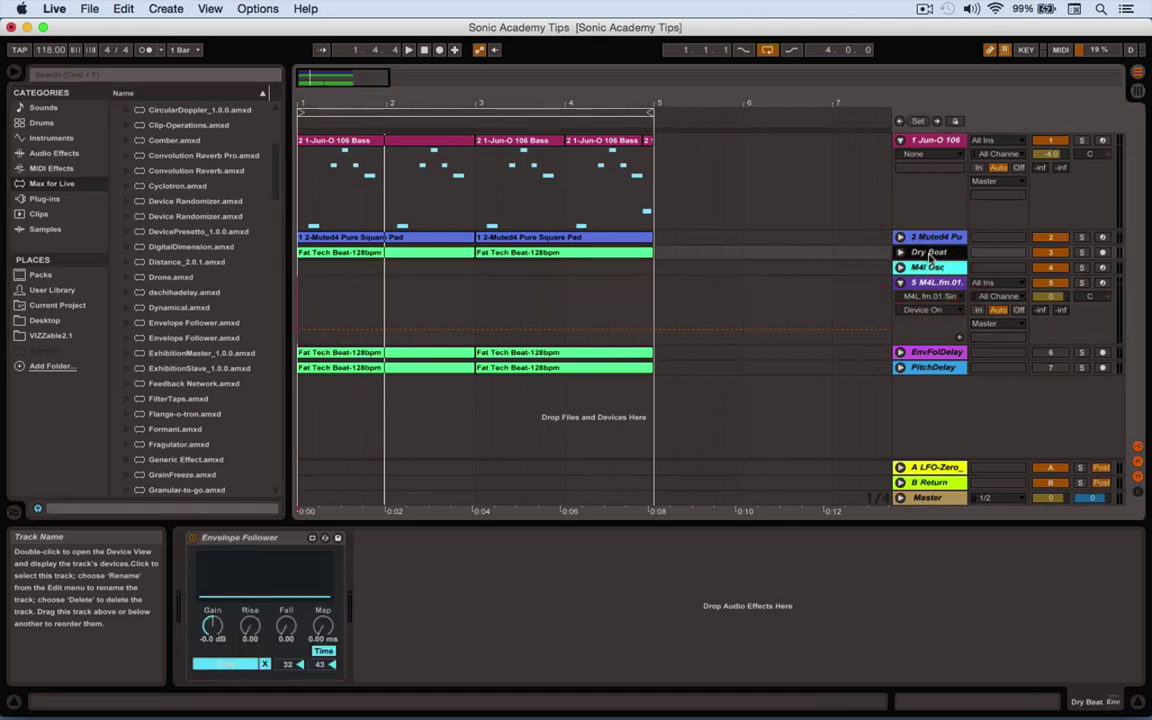
Step: Delete that Envelope Follower, unfold Dry Beat, and re-add Envelope Follower onto its clip
left_click(284, 539)
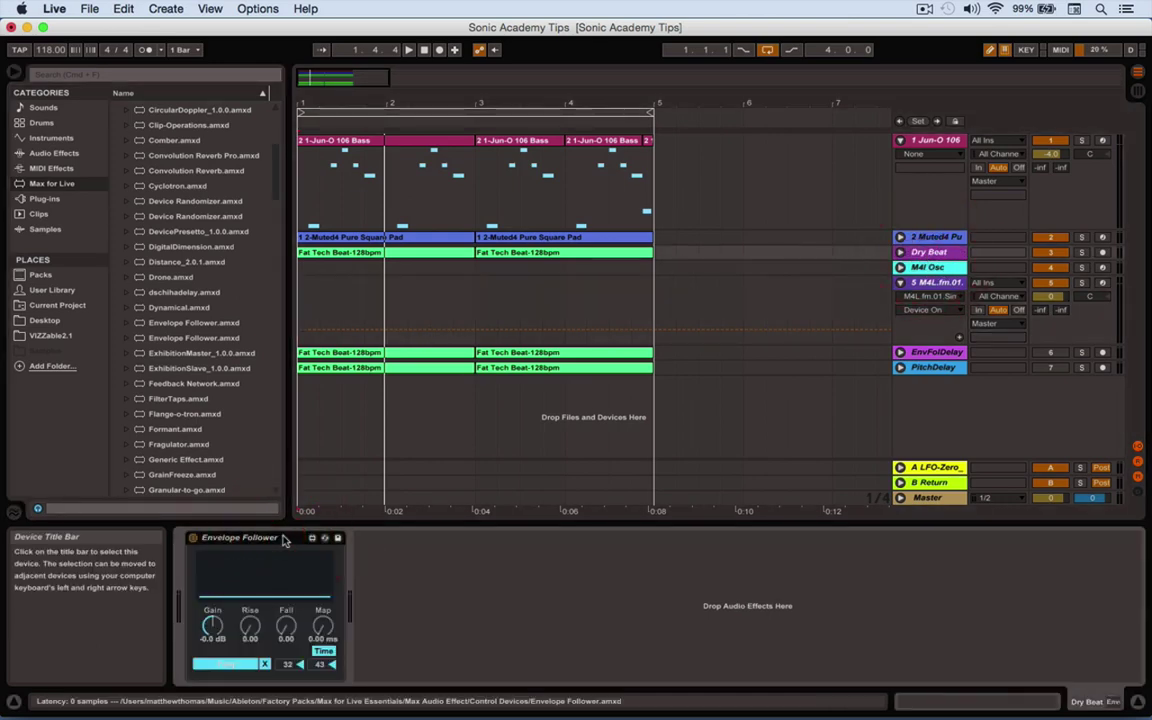
key("Delete")
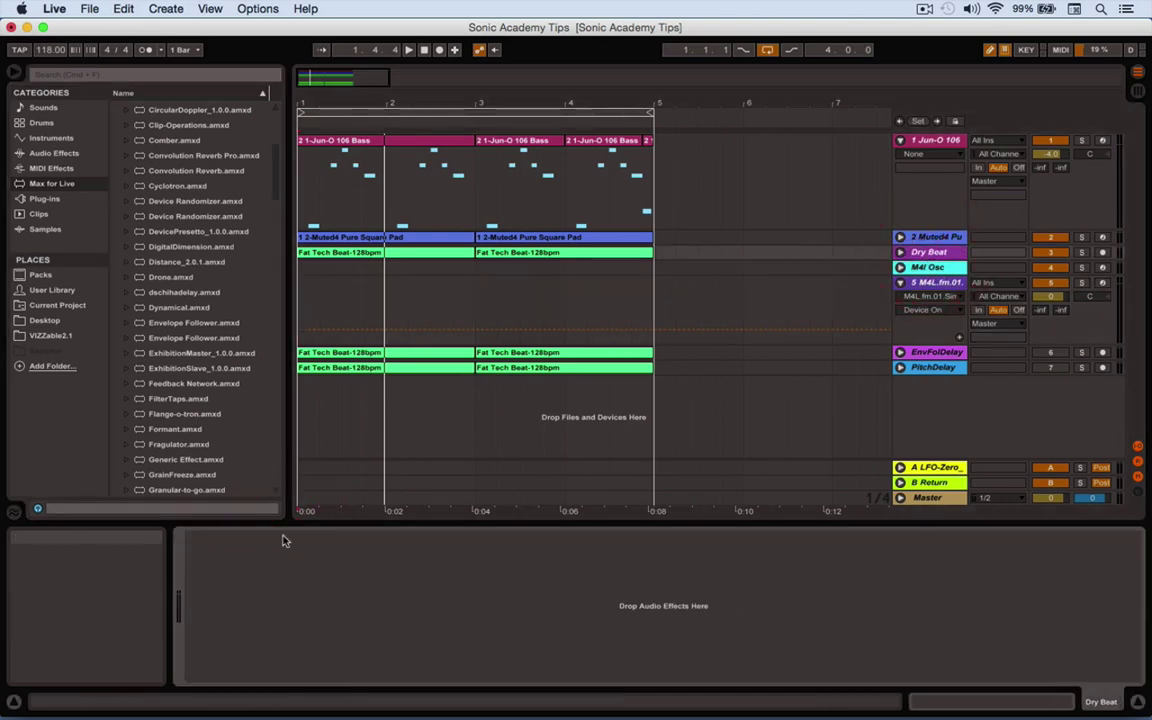
left_click(901, 252)
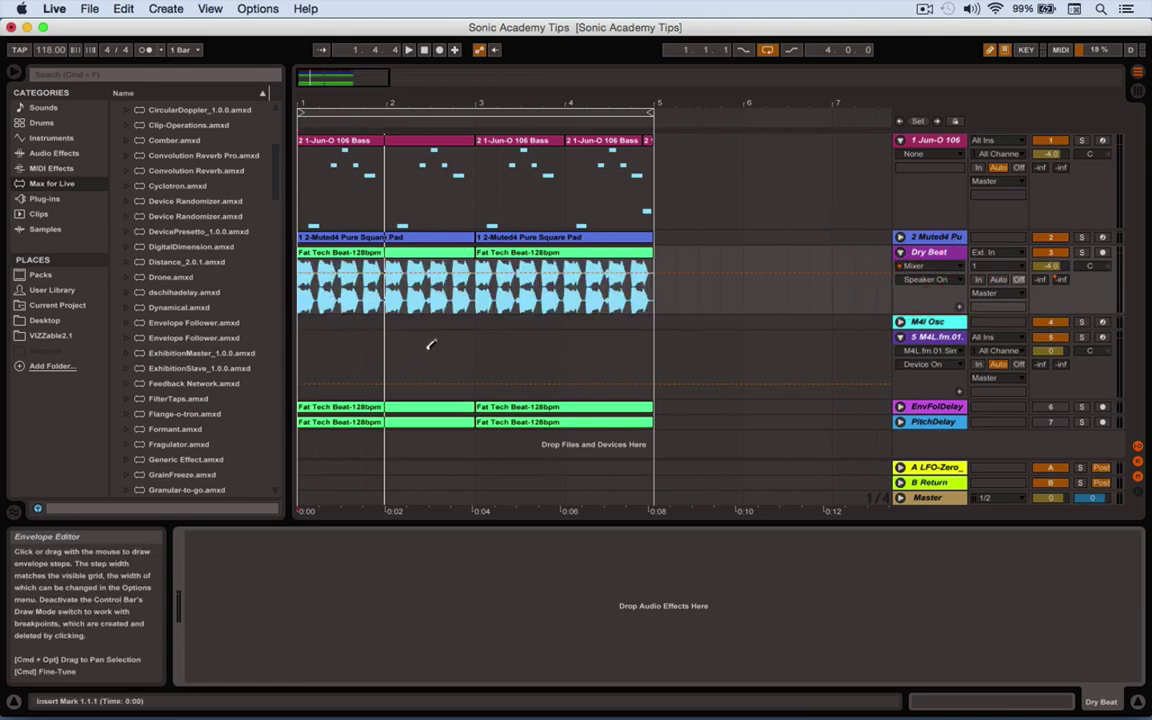
left_click(175, 324)
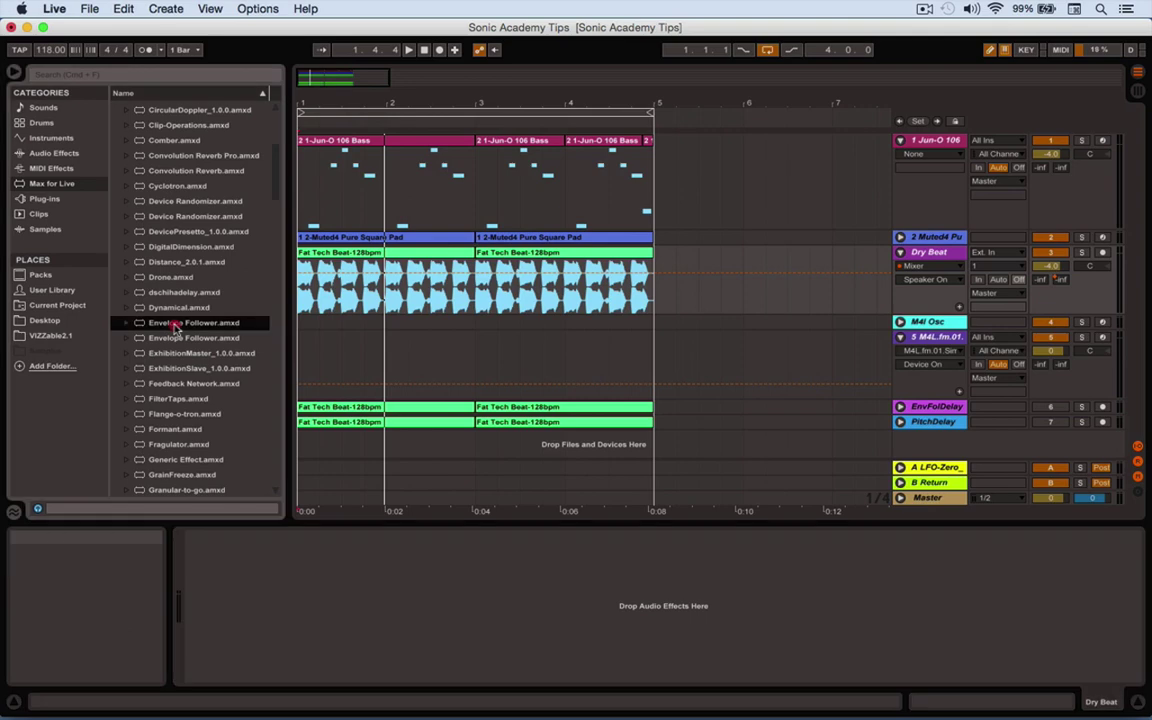
left_click_drag(175, 324, 647, 279)
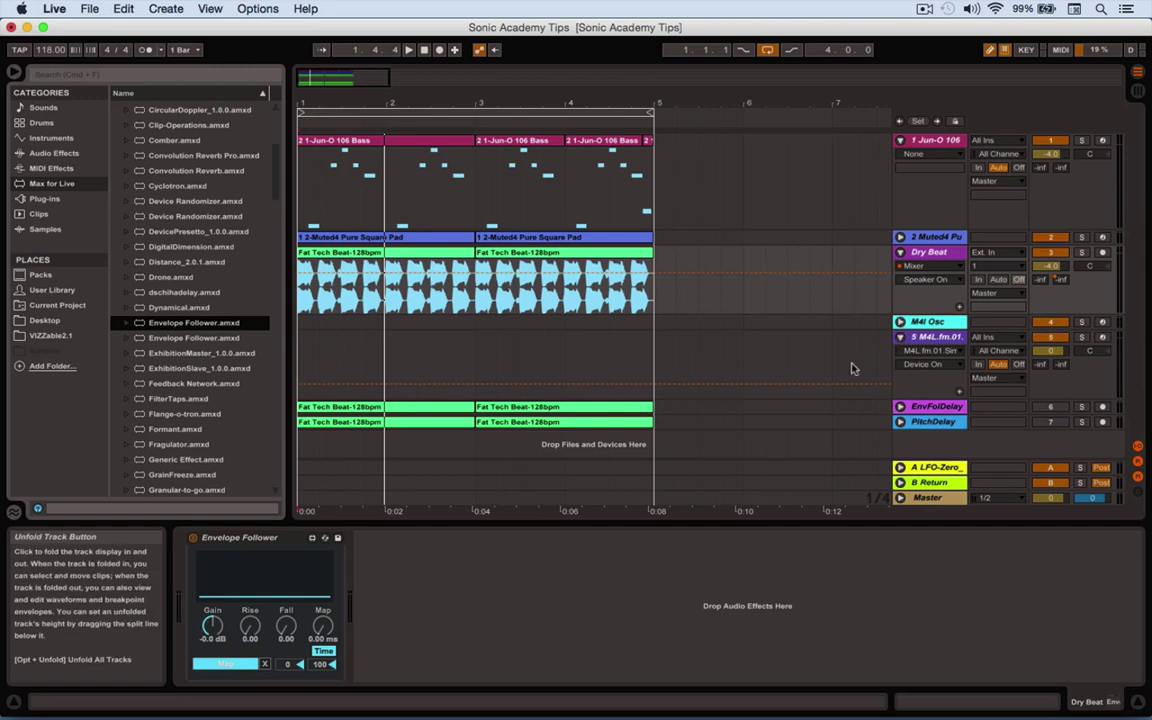
Step: Map Dry Beat's Envelope Follower to the SimpleOsc Freq knob on track 5
left_click(945, 337)
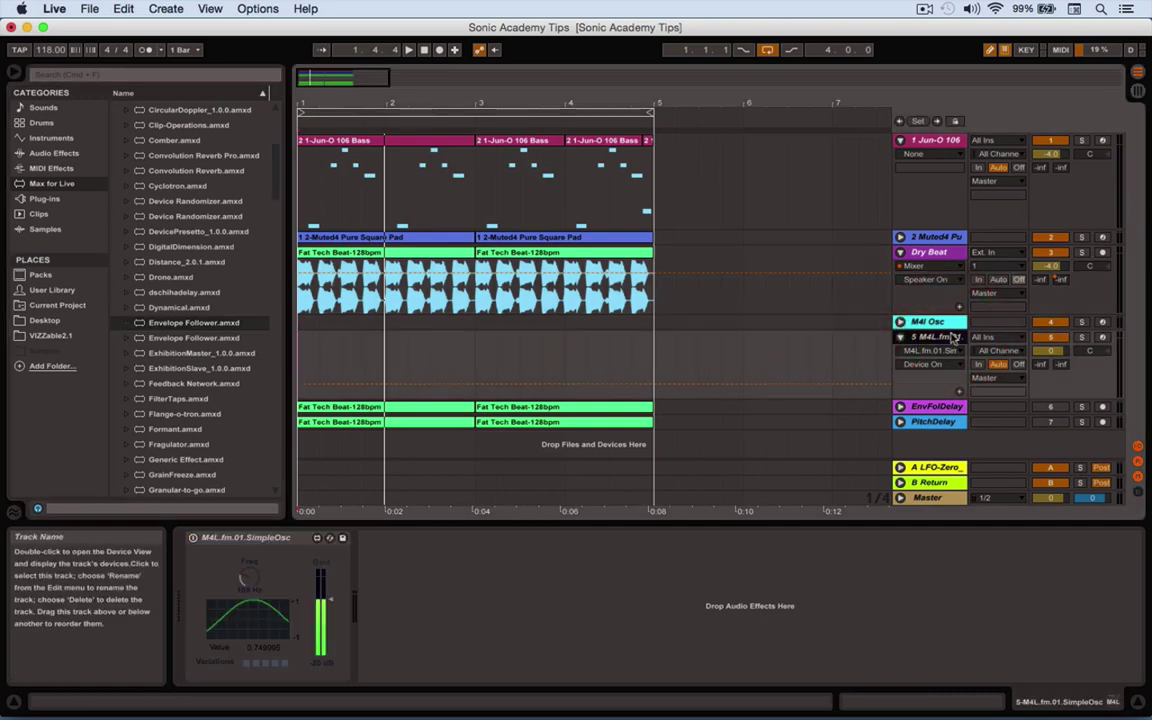
left_click(931, 252)
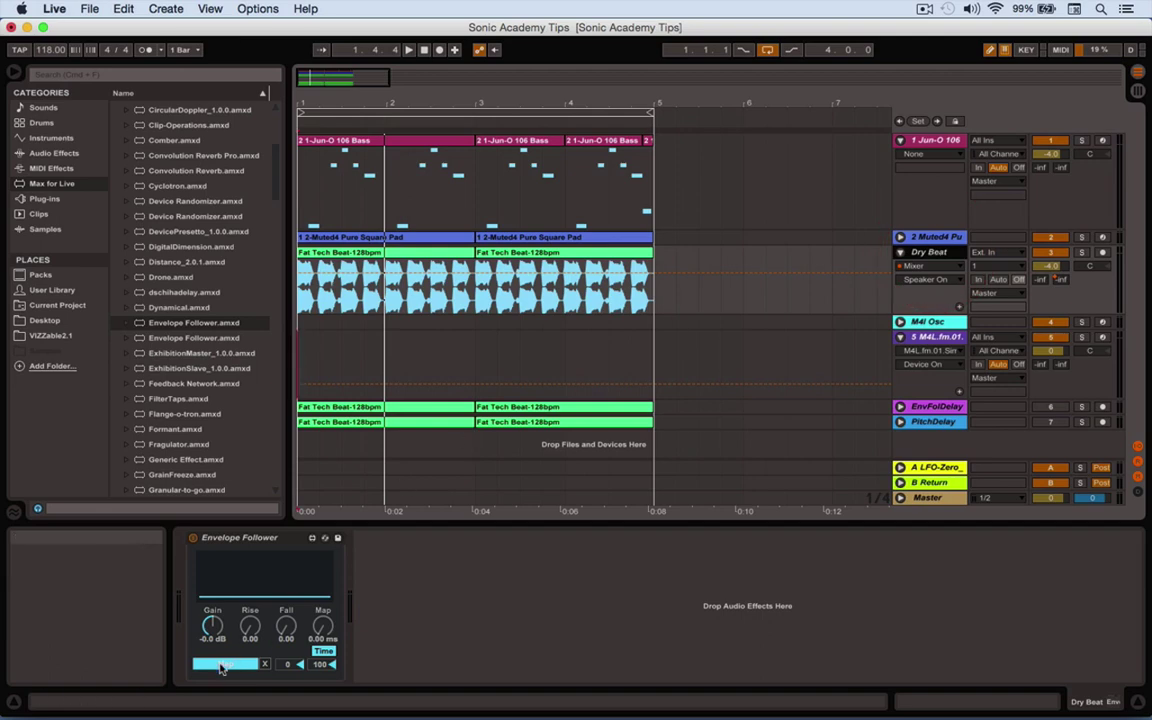
left_click(928, 340)
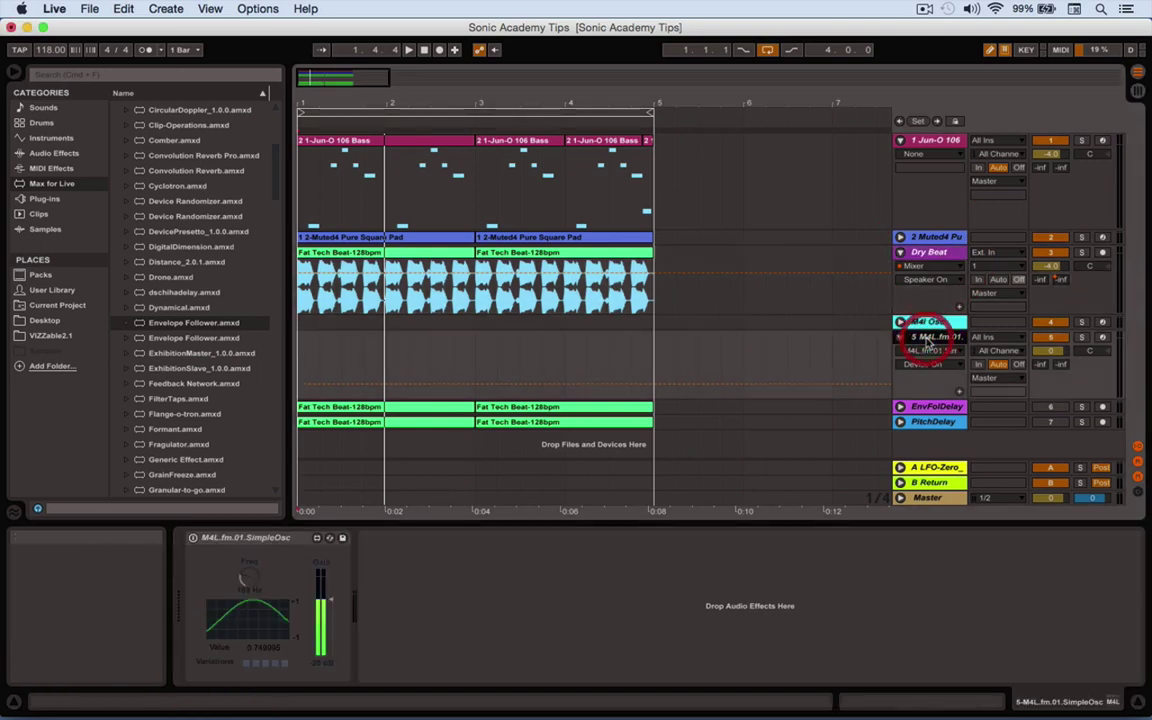
left_click(249, 578)
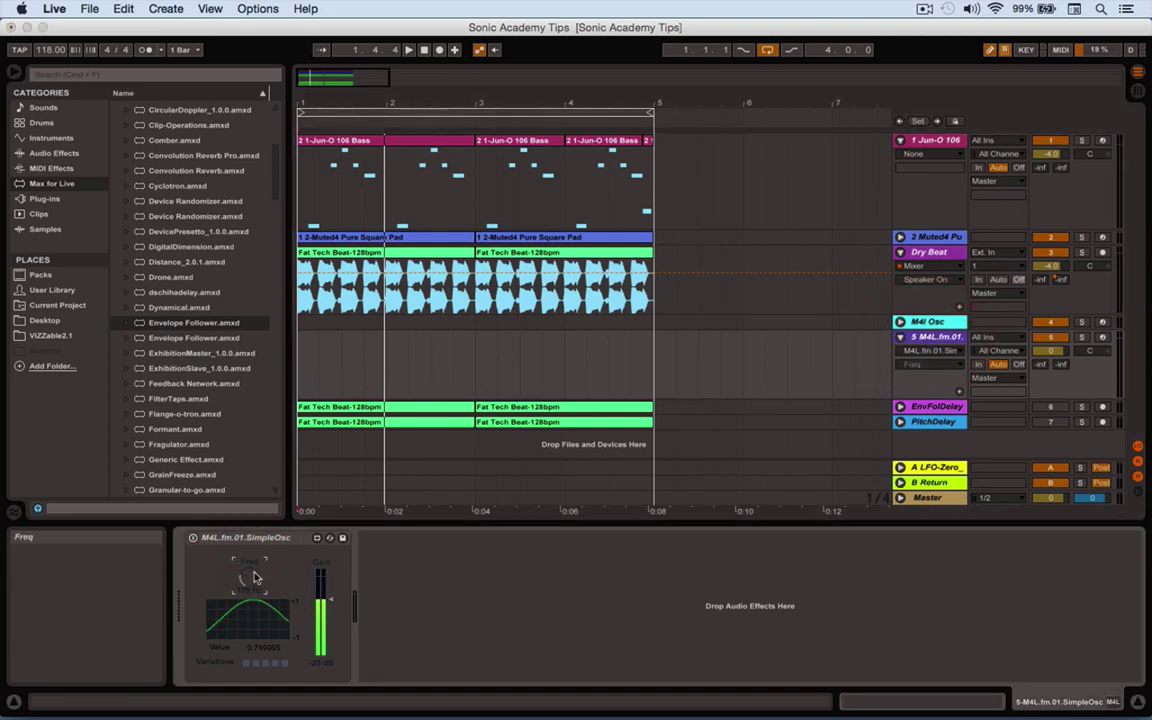
left_click(930, 253)
left_click(930, 253)
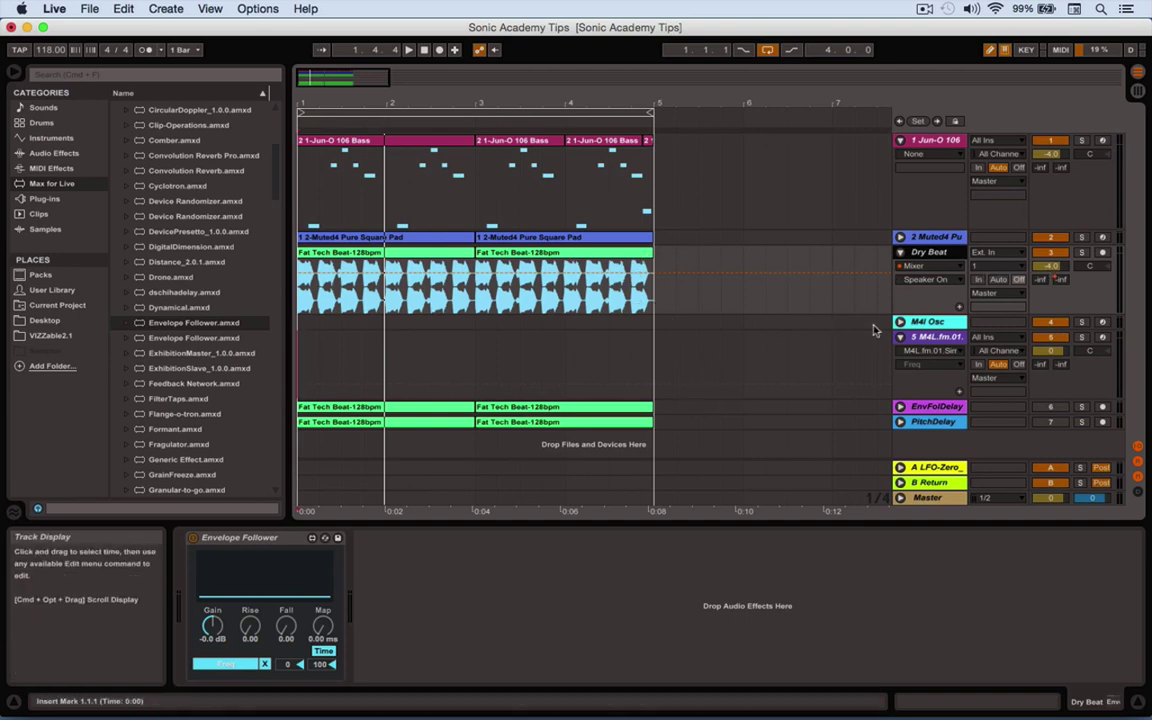
Step: Audition the envelope-driven SimpleOsc, stop playback, and return to Dry Beat's Envelope Follower
left_click(918, 338)
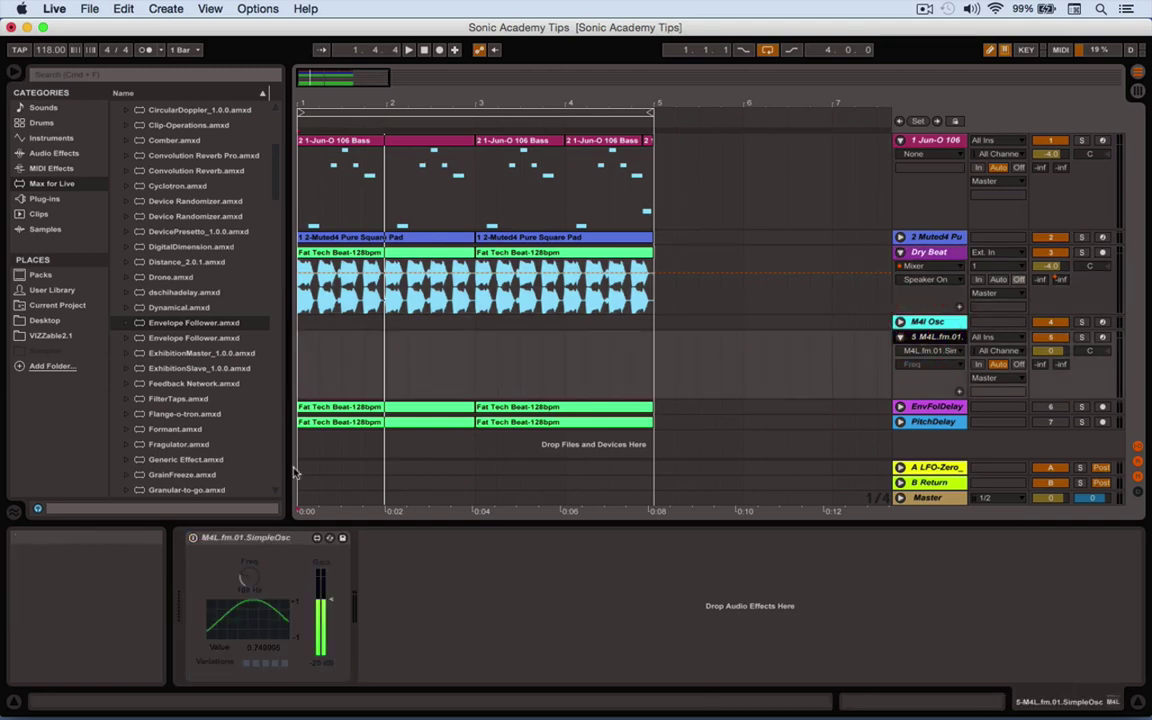
left_click(203, 537)
key("space")
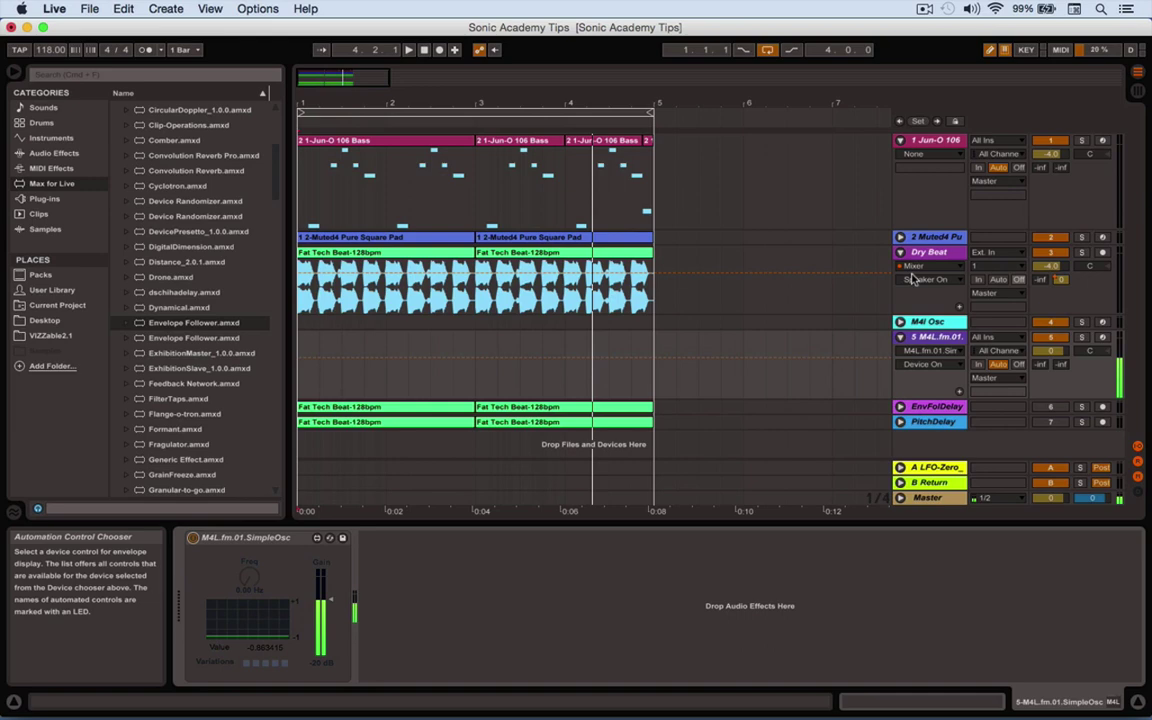
key("space")
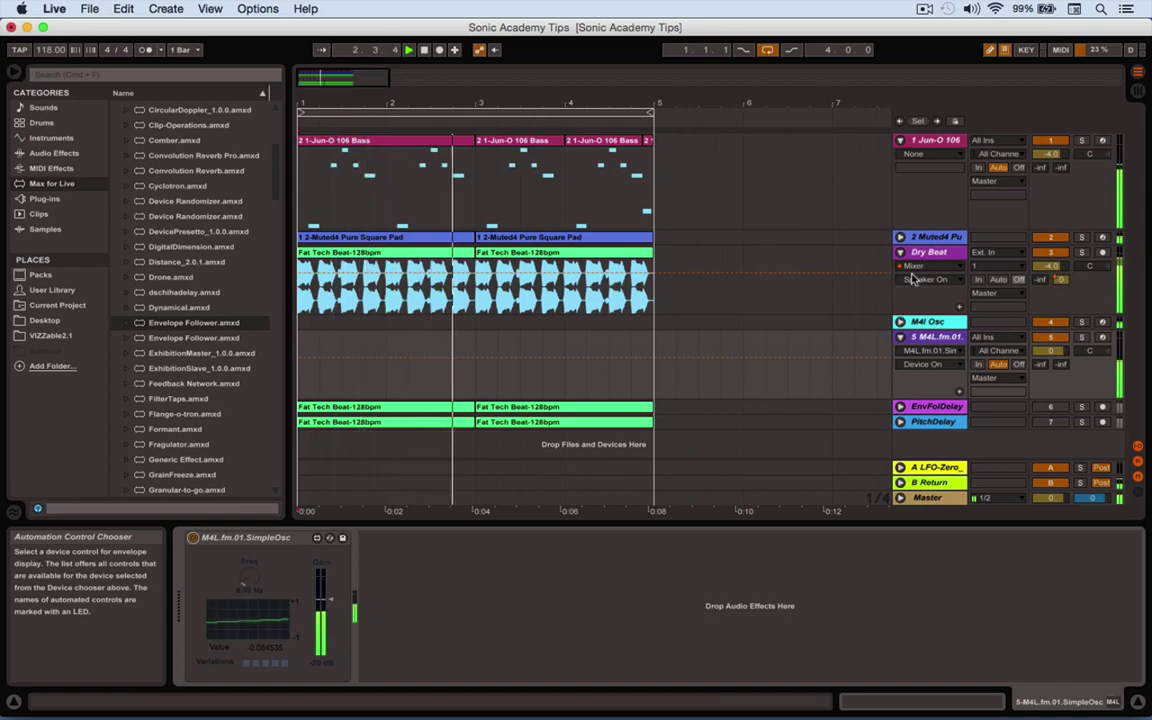
left_click(940, 251)
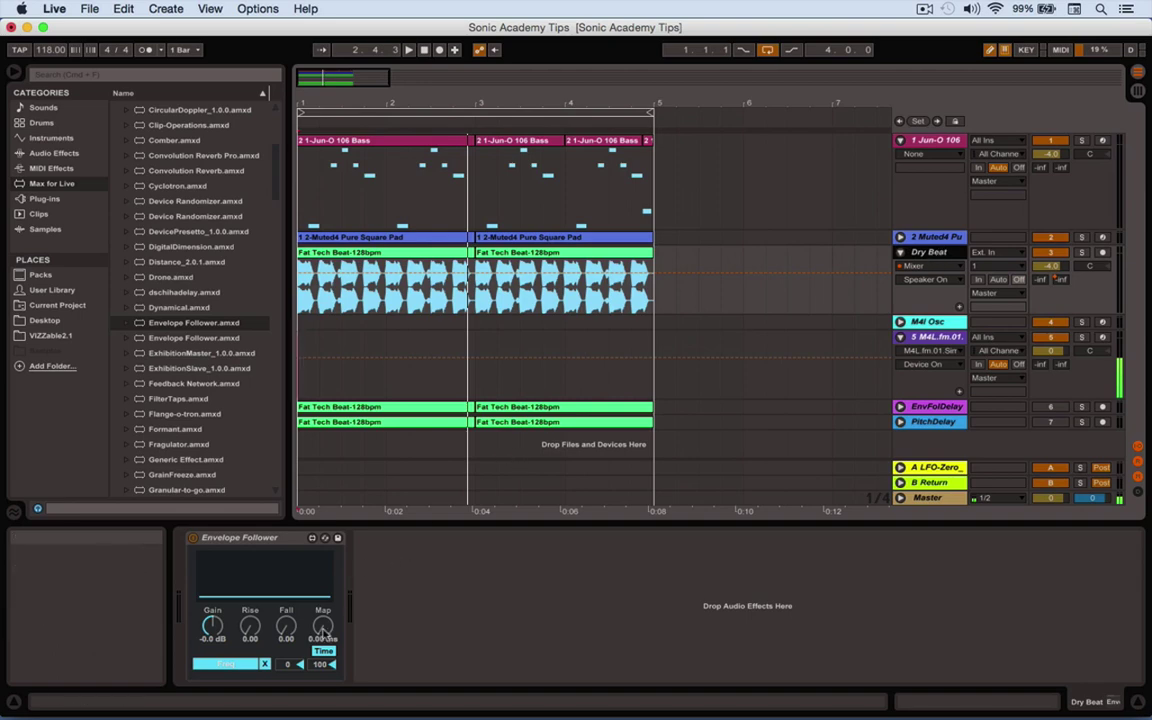
Step: Reset the Envelope Follower's Min output to 0 and set Max to 35
left_click_drag(292, 655, 292, 640)
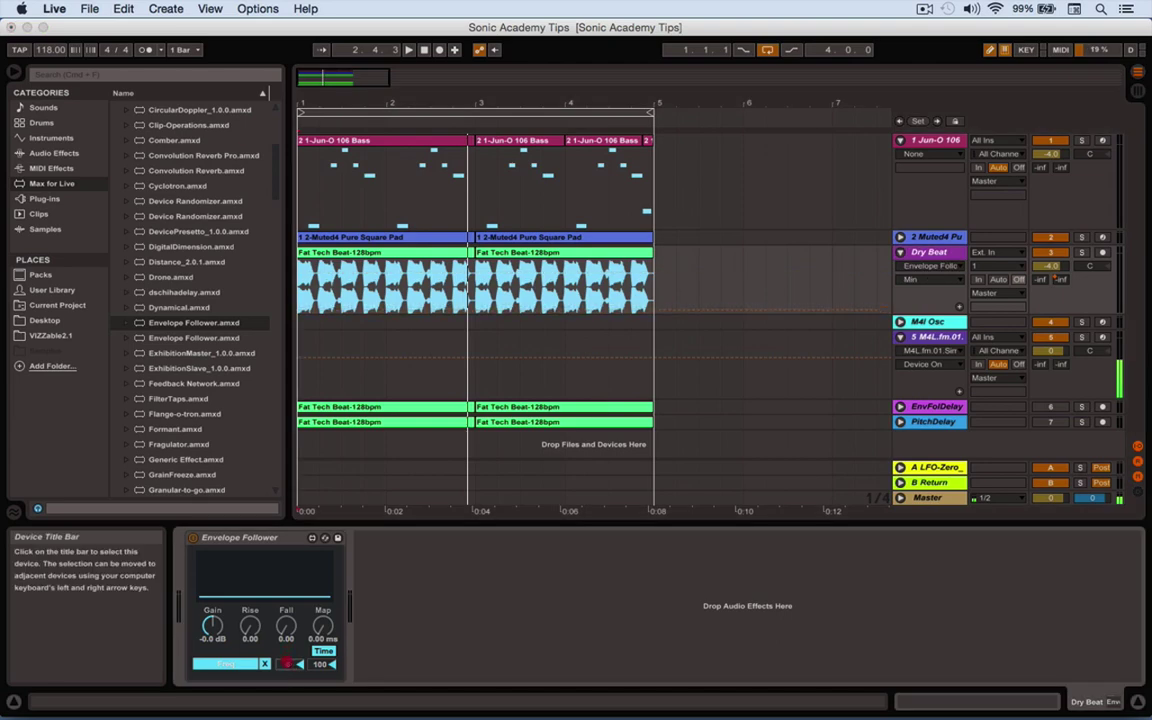
left_click(290, 666)
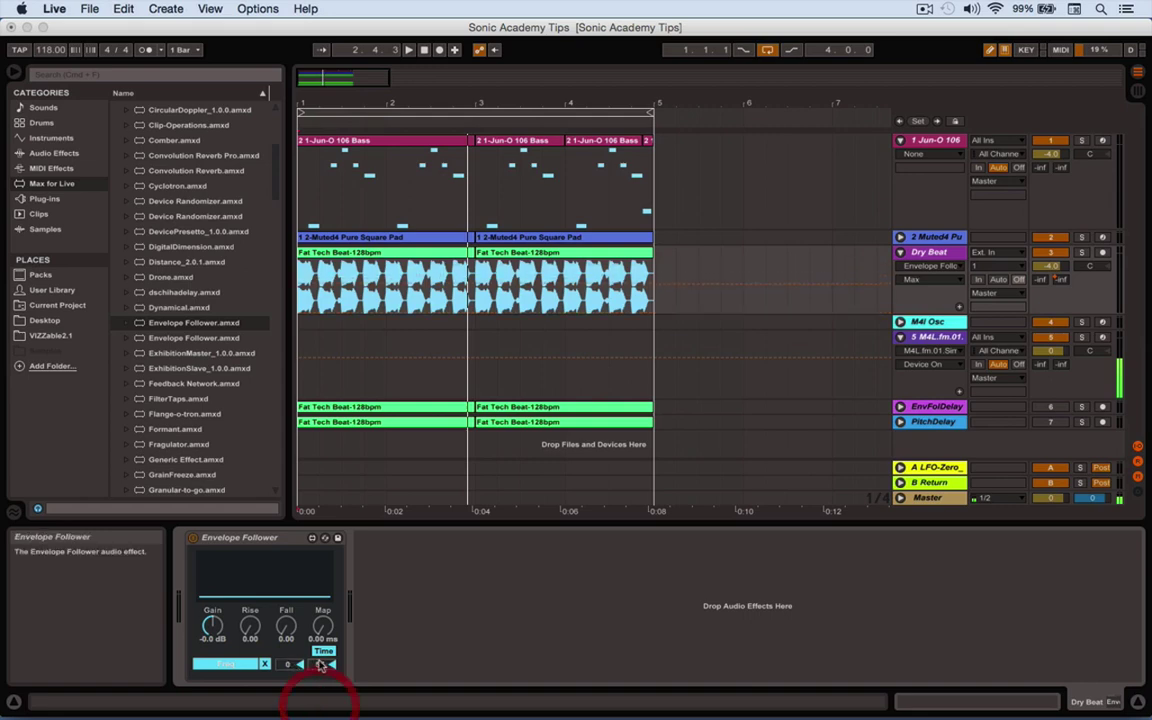
left_click(320, 665)
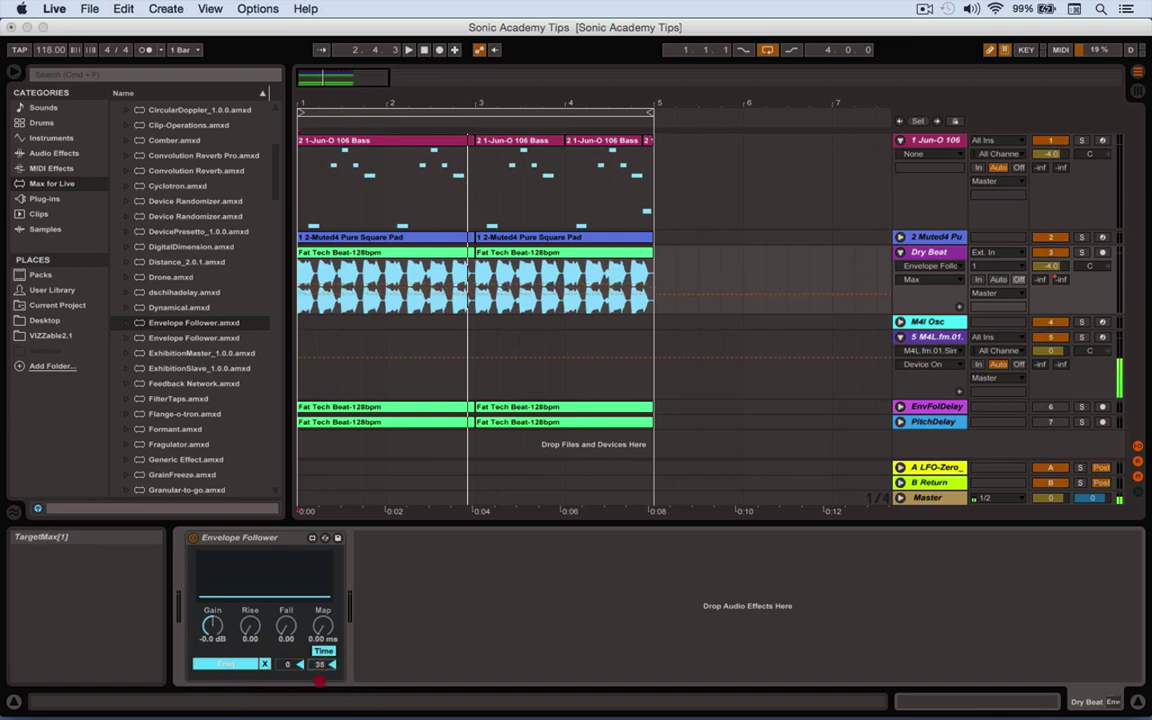
type("35")
key("Return")
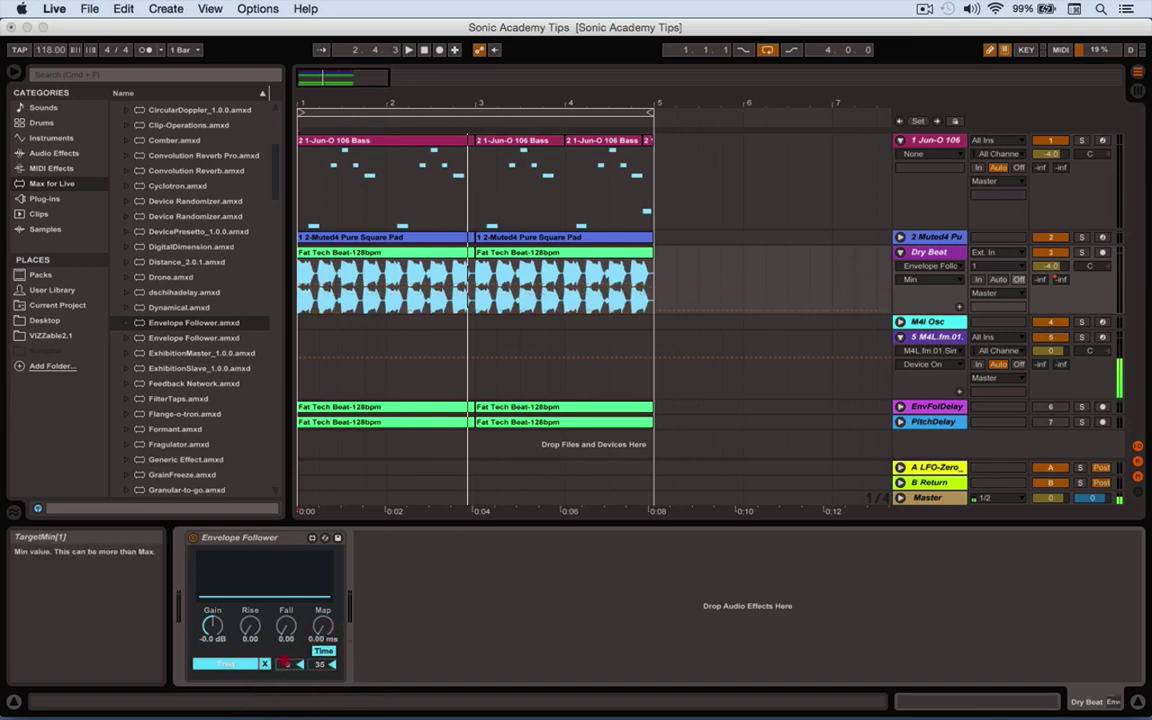
Step: Play the beat and adjust the Min and Max range to 19–43
key("space")
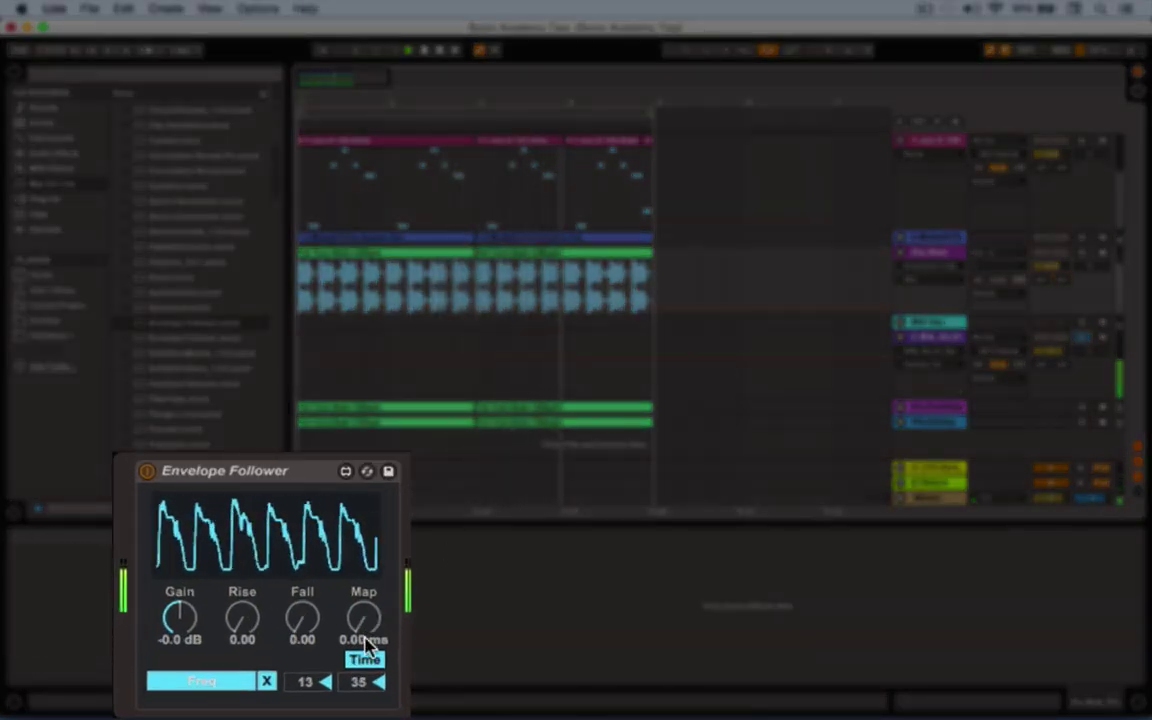
scroll(355, 690, "up", 8)
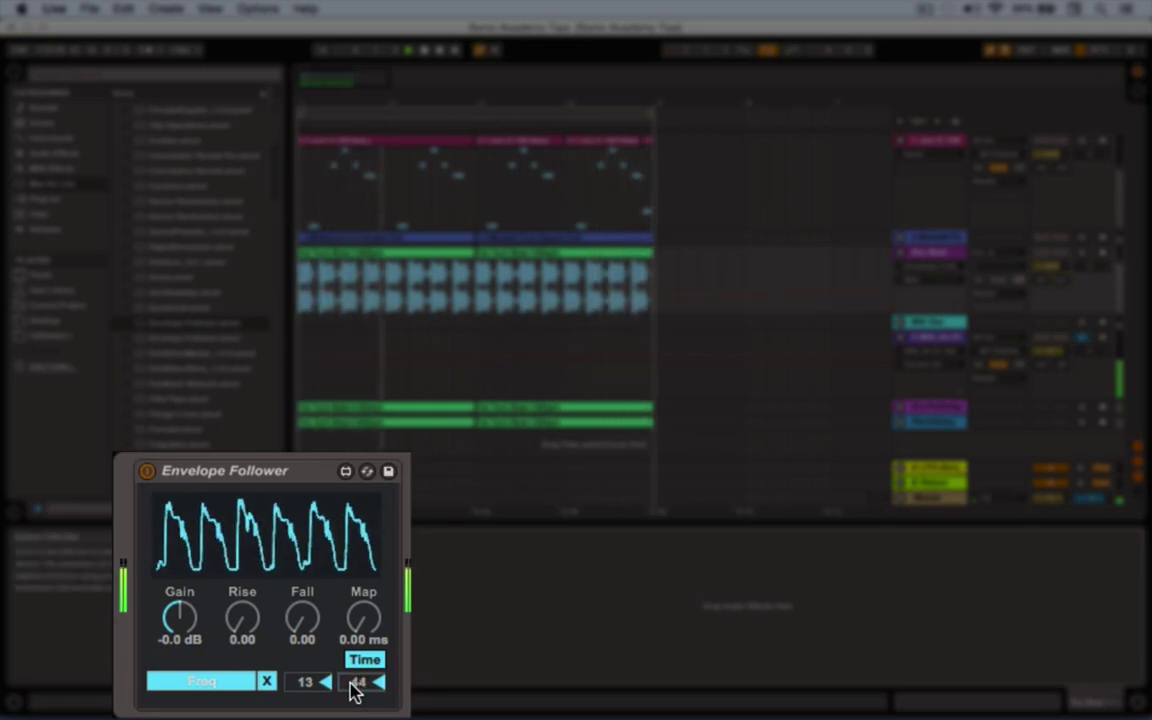
scroll(302, 686, "up", 17)
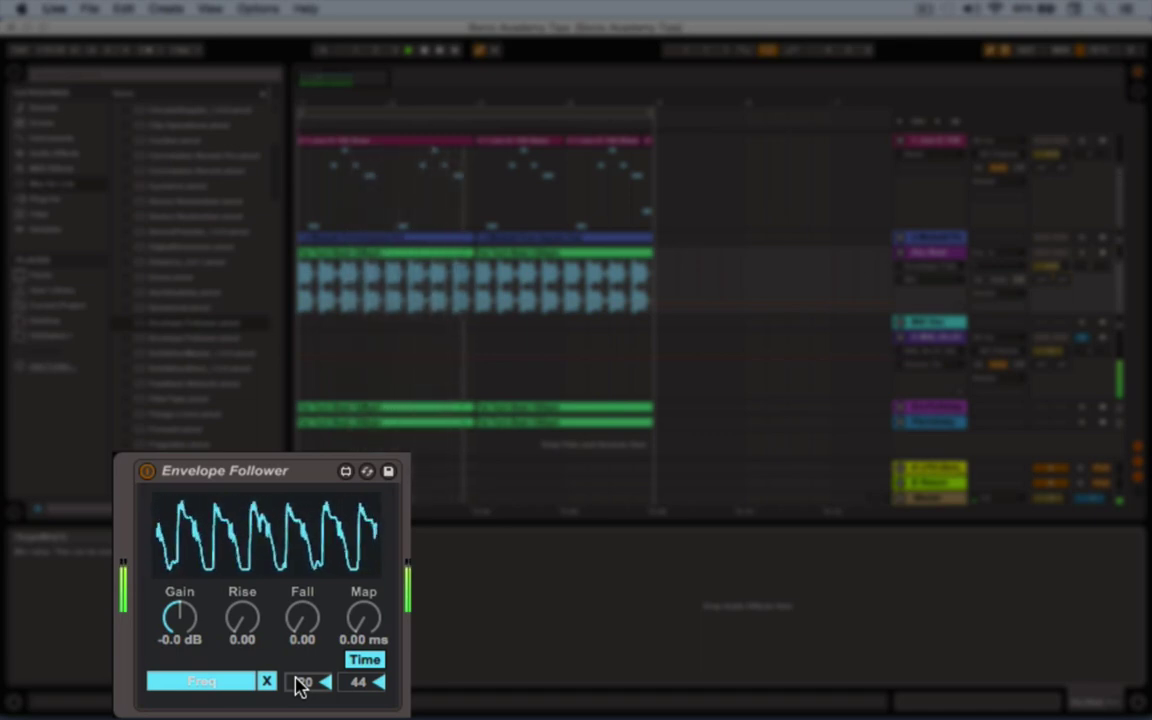
scroll(300, 683, "down", 10)
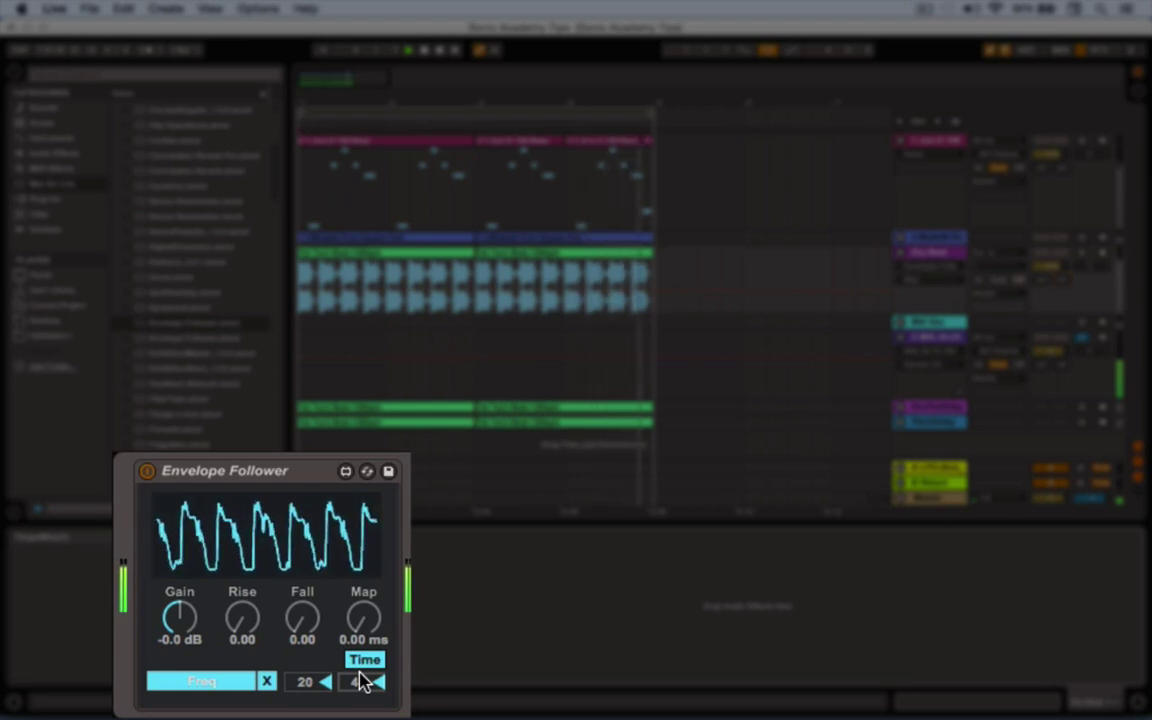
left_click(308, 683)
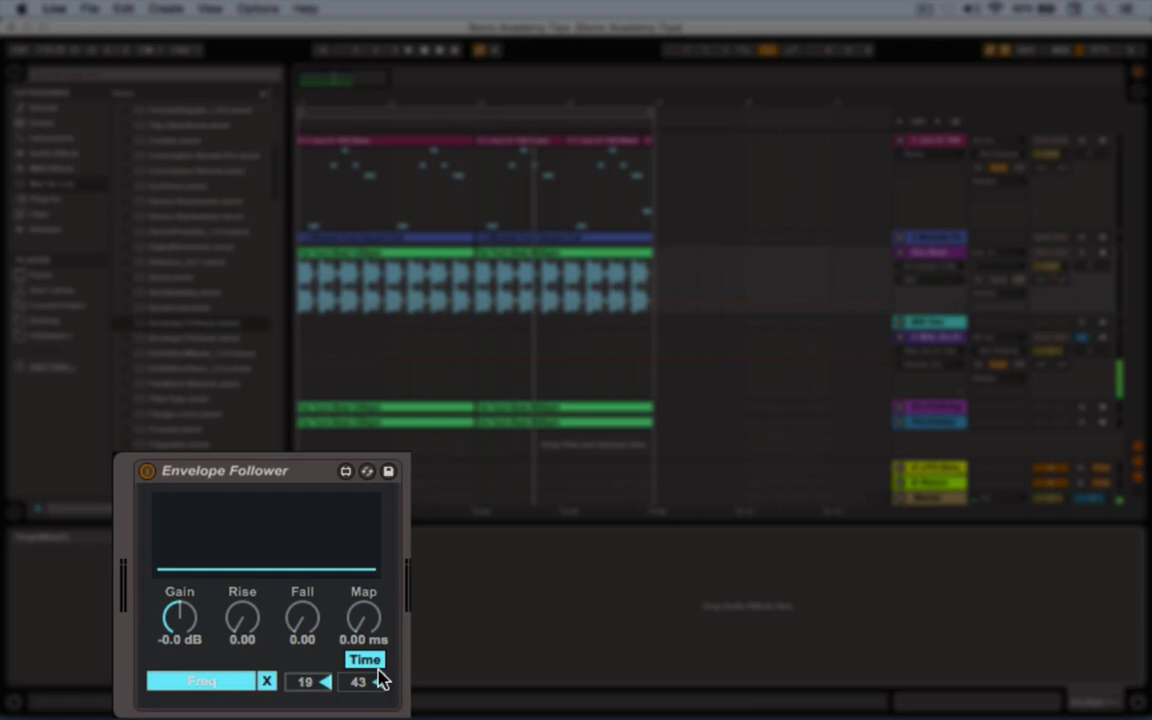
Step: During playback, set the Envelope Follower Rise to 0.12 with Fall back at 0.00
key("space")
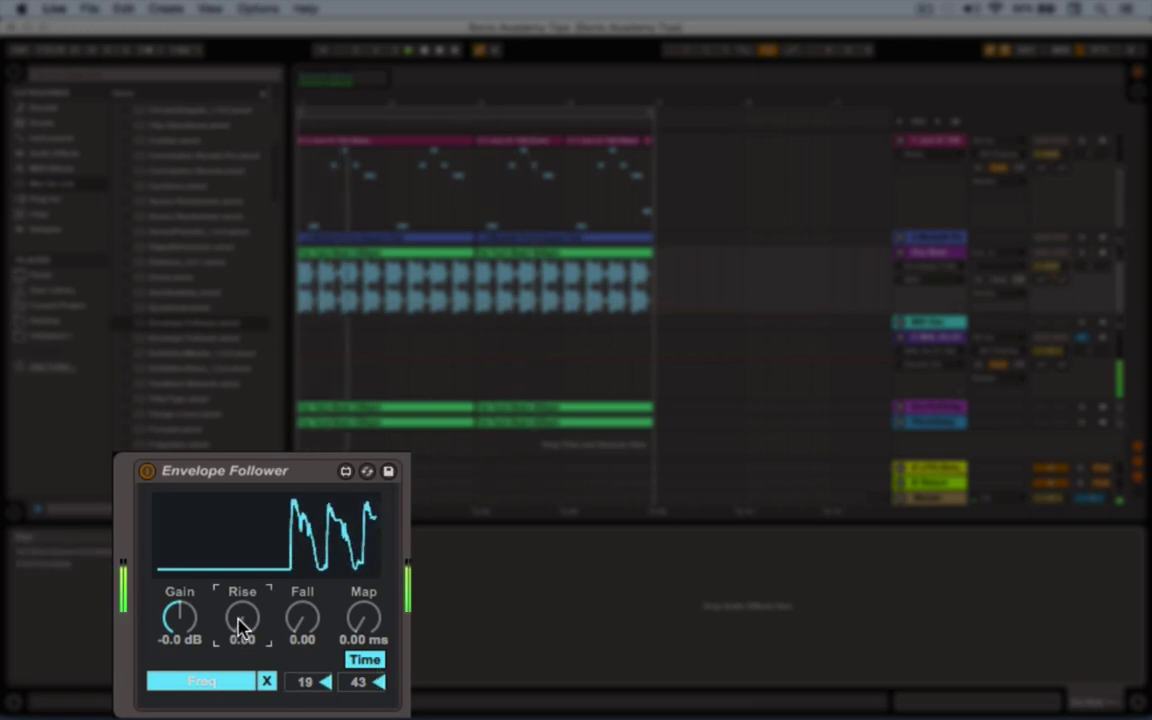
left_click_drag(239, 620, 240, 627)
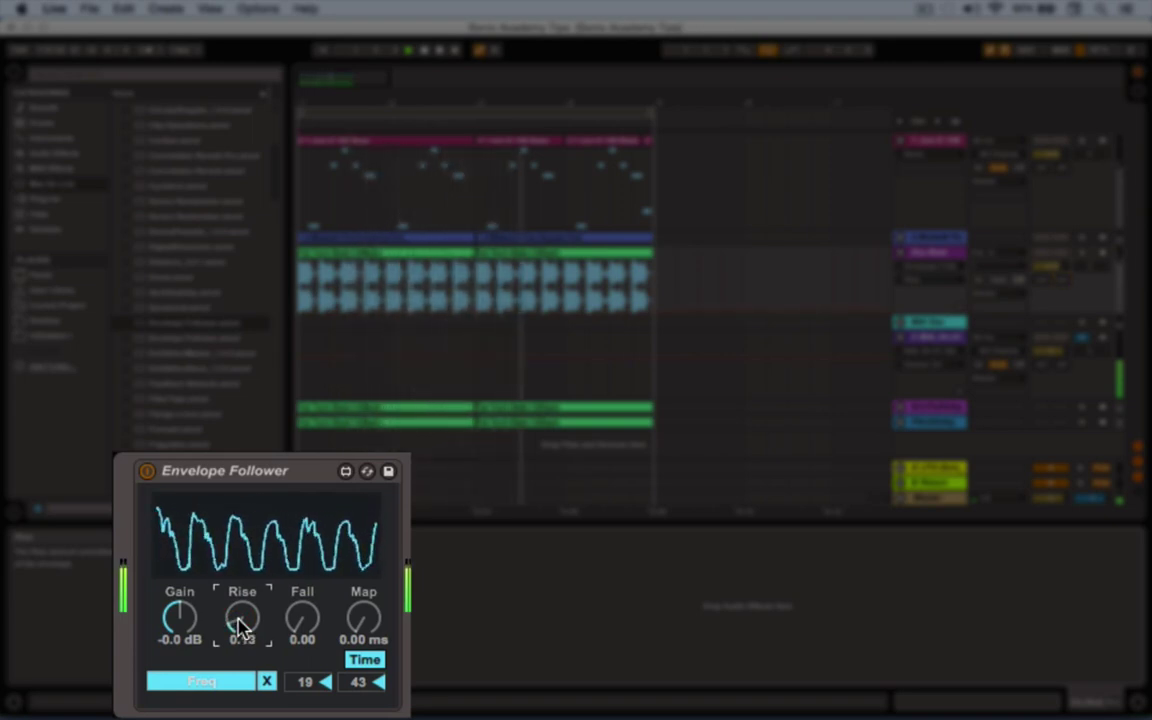
left_click_drag(241, 622, 254, 624)
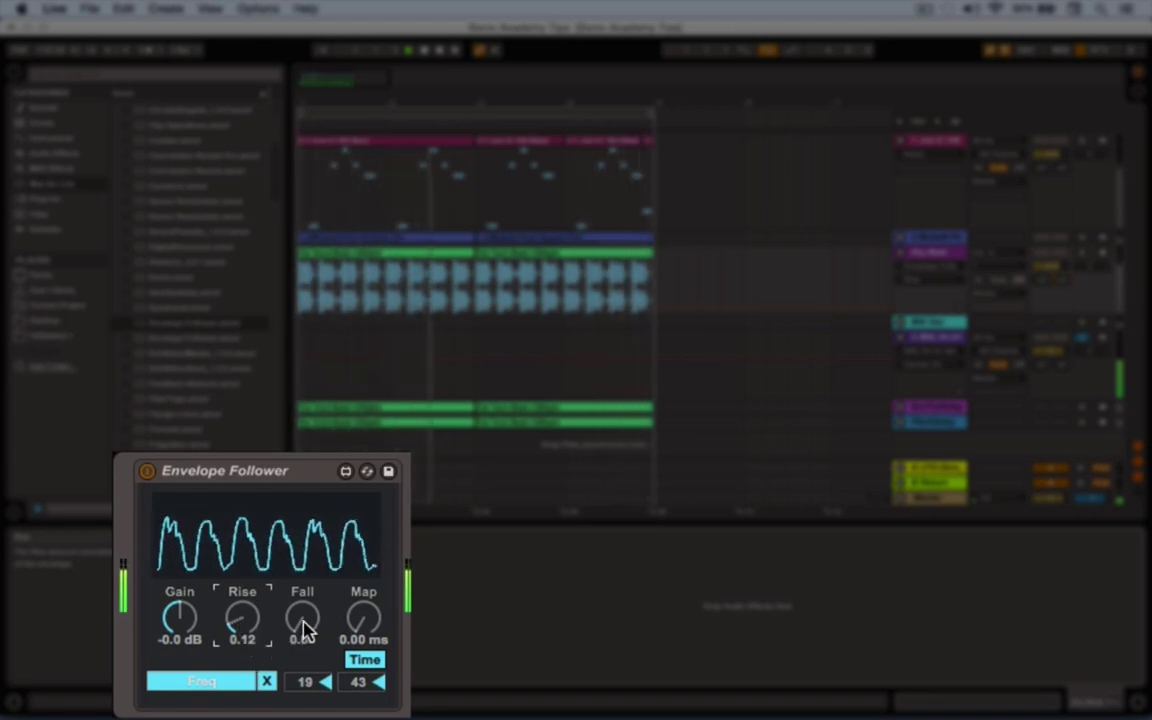
mouse_move(296, 624)
left_mouse_down()
mouse_move(272, 385)
mouse_move(305, 628)
left_mouse_up()
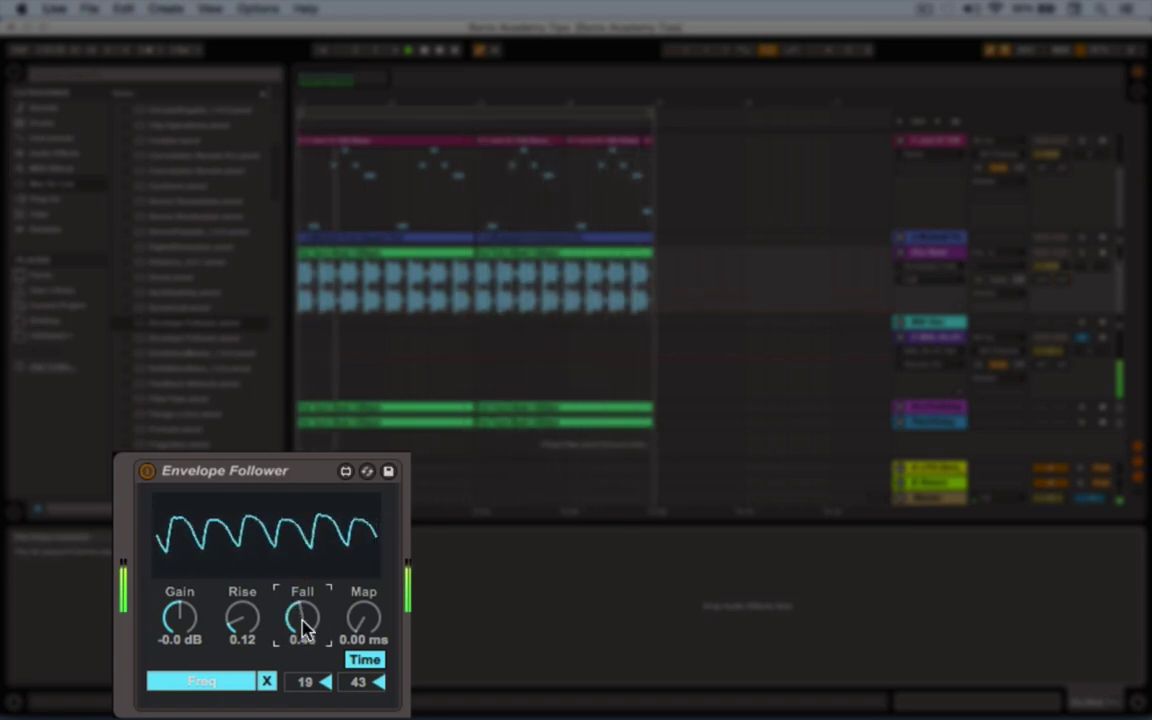
left_click(302, 629)
left_click_drag(302, 632, 300, 719)
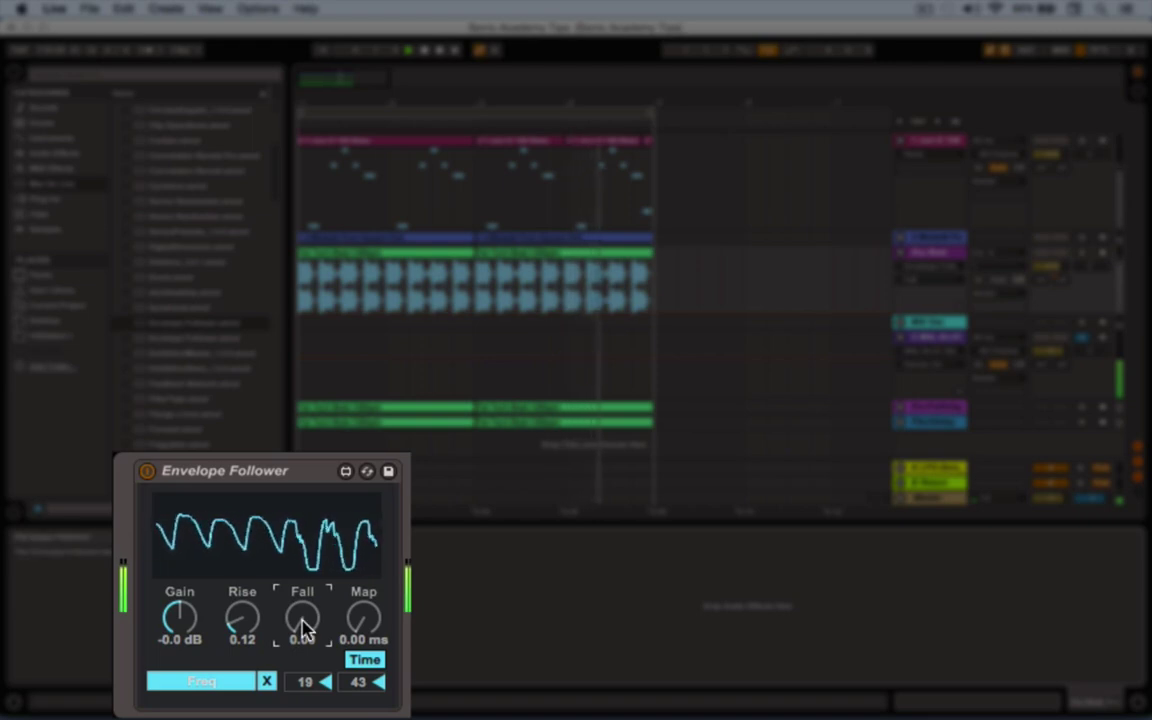
left_click(255, 627)
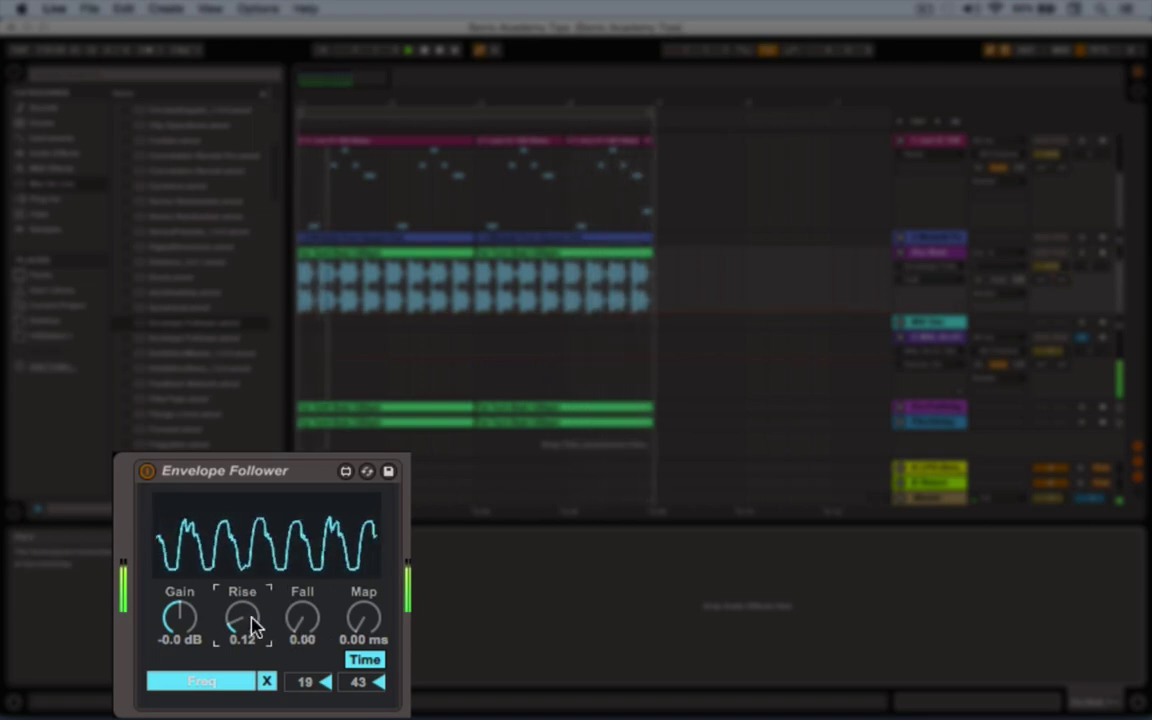
Step: Raise the Max output to 49 and keep Rise at 0.12
left_click(352, 692)
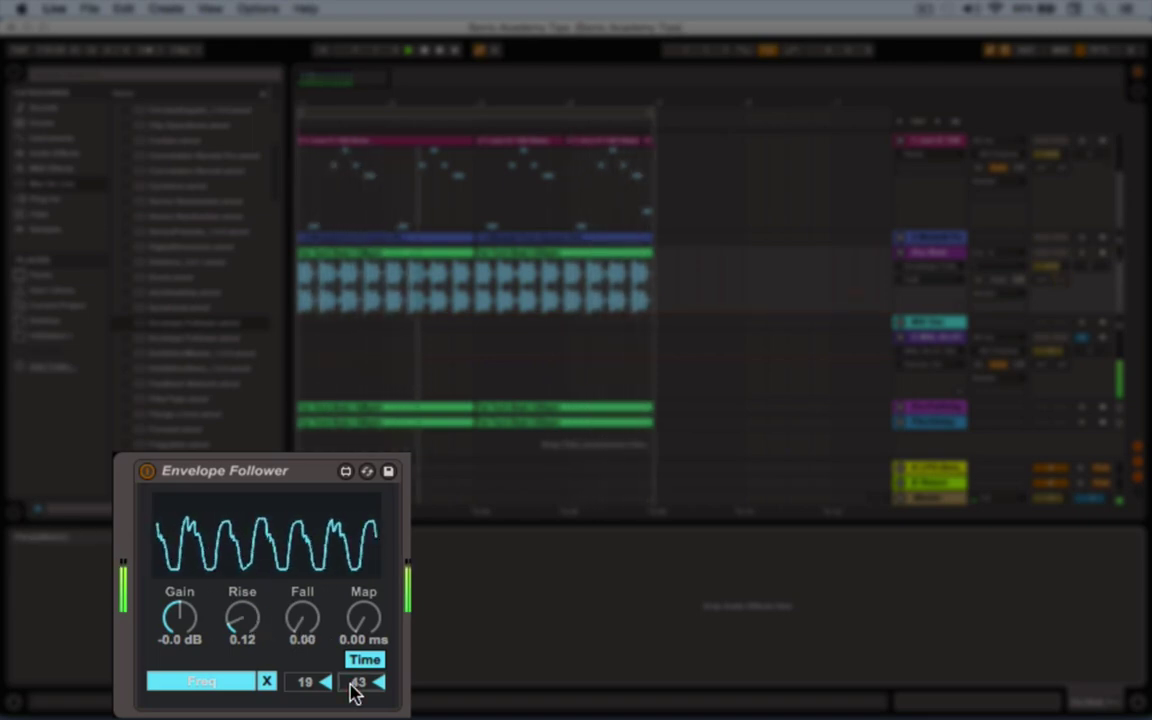
key("Up")
key("Up")
key("Up")
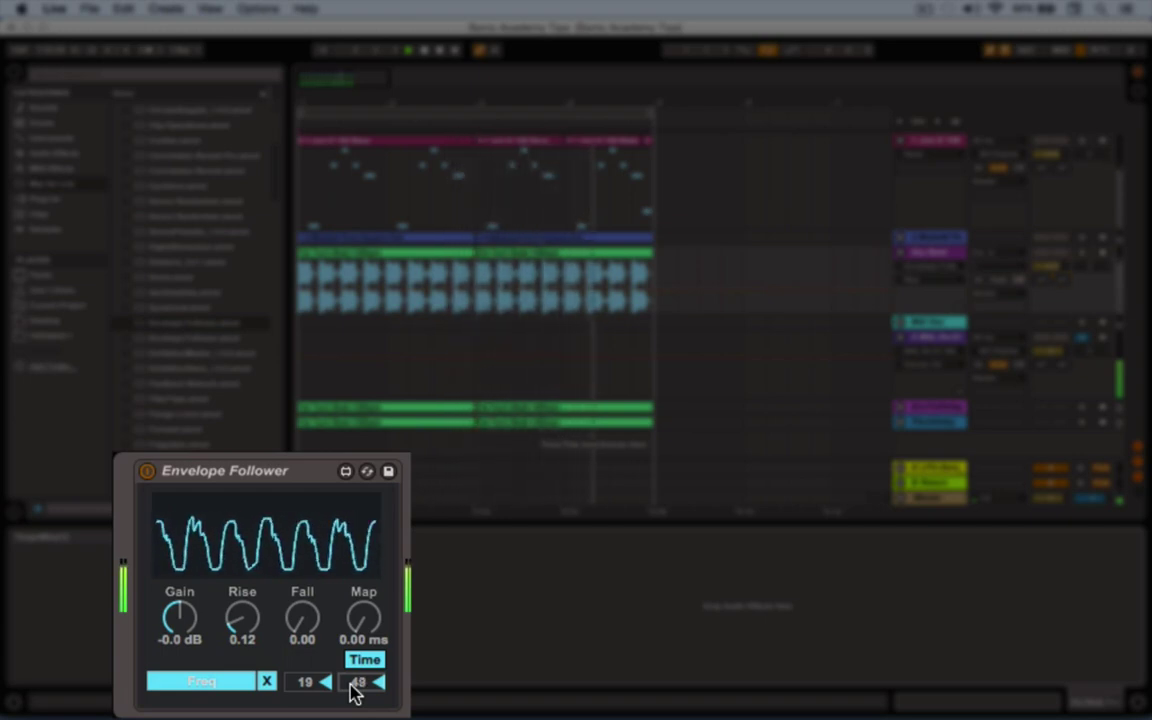
key("Up")
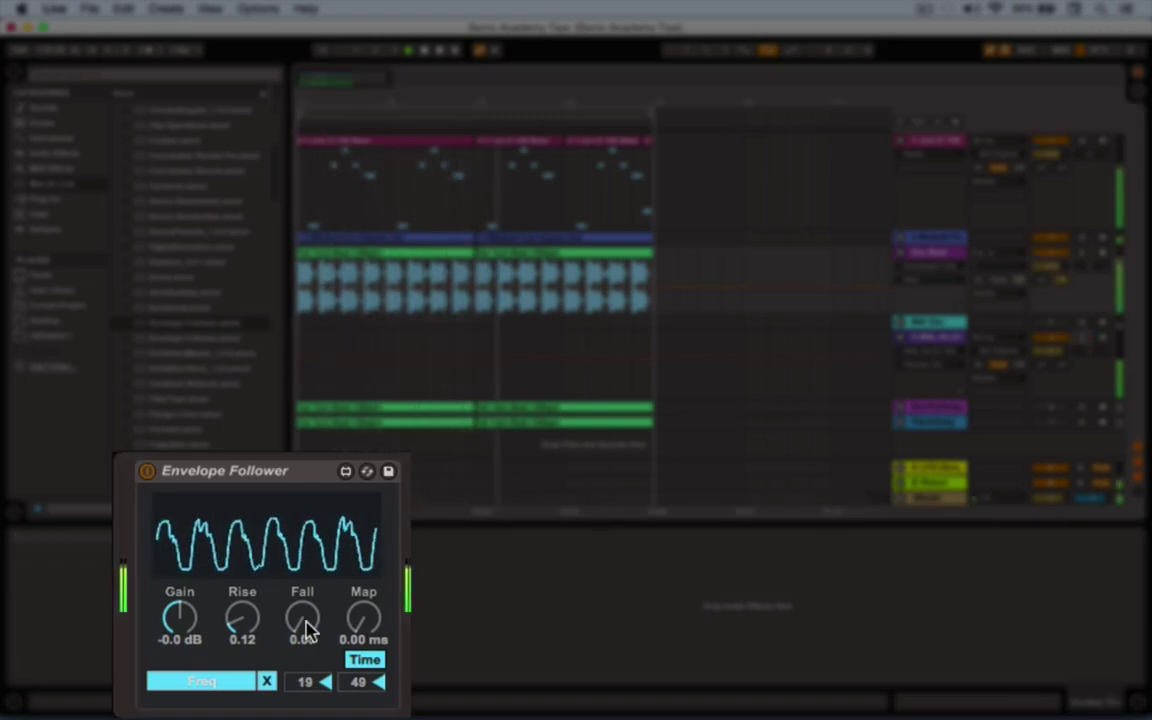
left_click(245, 618)
key("Down")
key("Down")
key("Down")
key("Down")
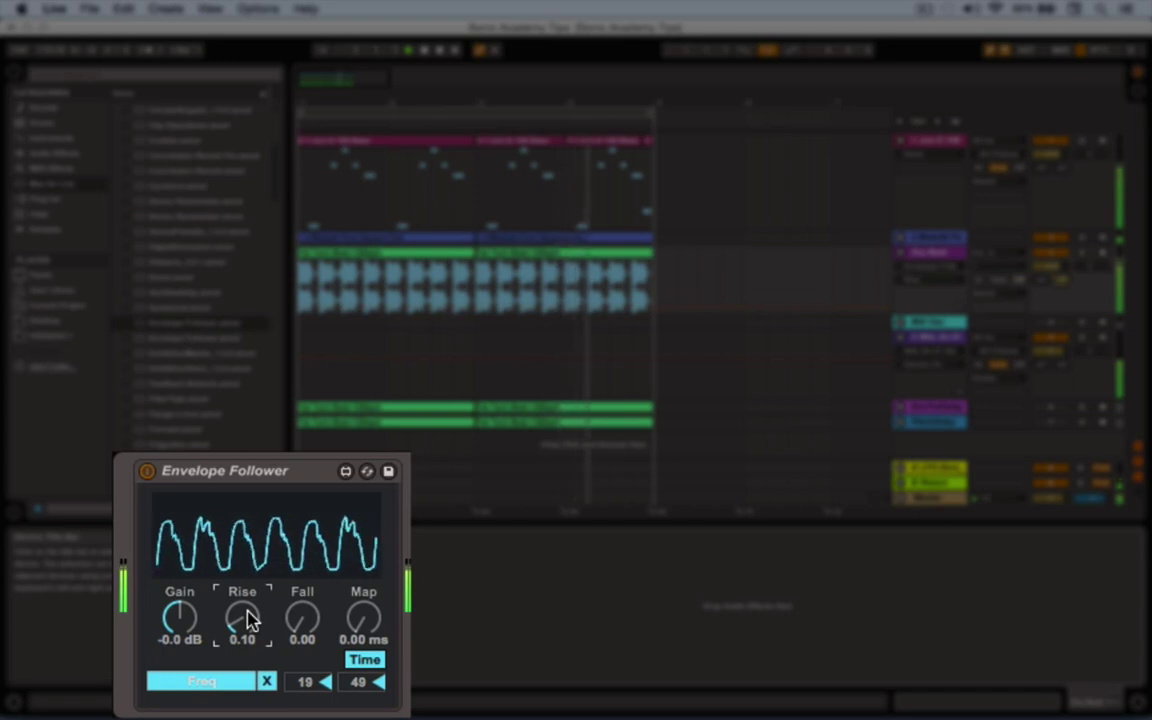
key("Up")
key("Up")
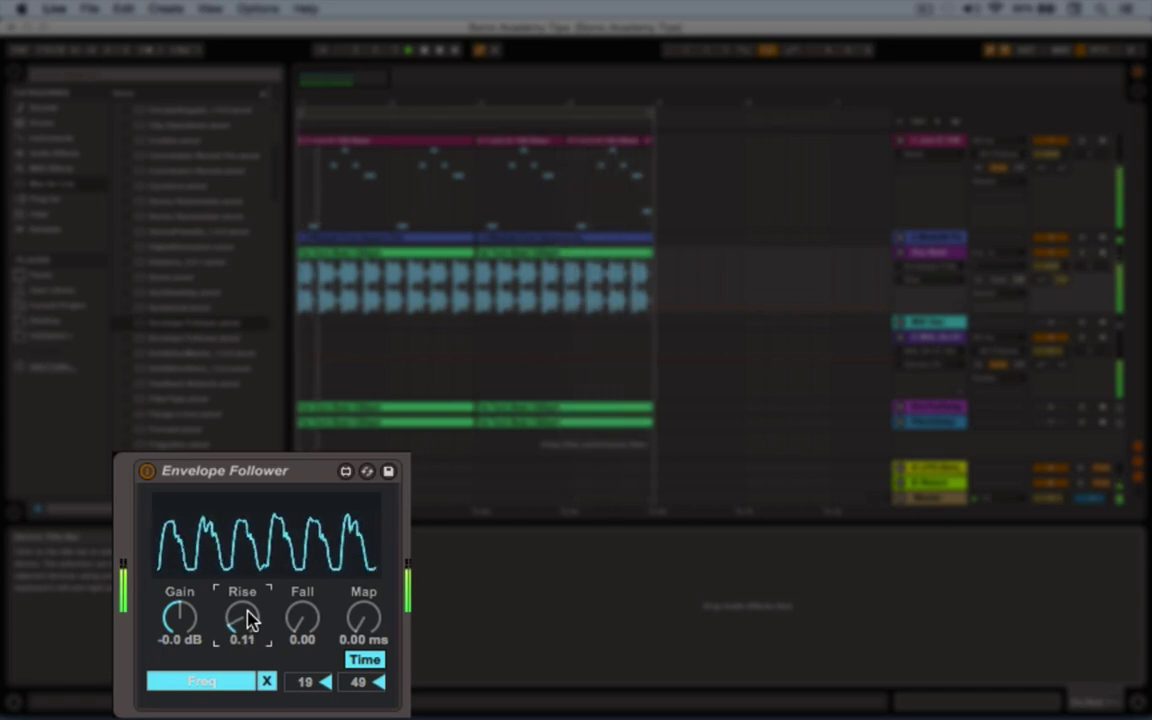
key("Up")
Step: Switch the Envelope Follower delay to Sync at 1/4 and lower Rise to 0.06
left_click(368, 615)
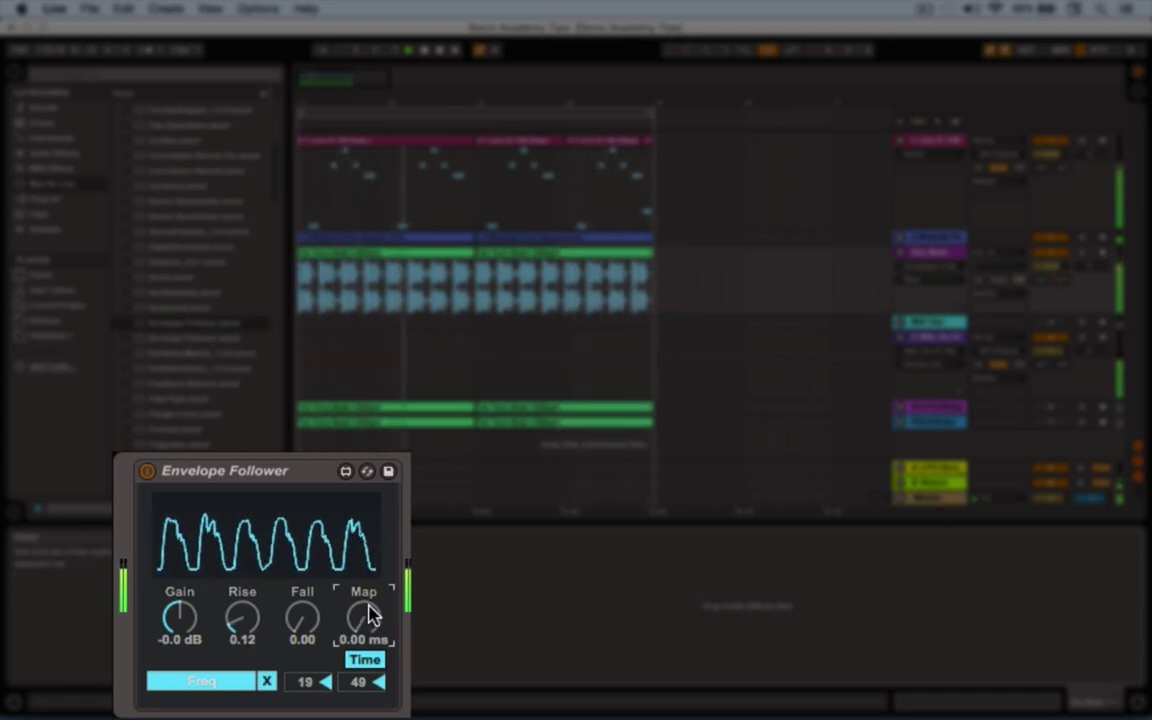
key("Up")
key("Up")
key("Up")
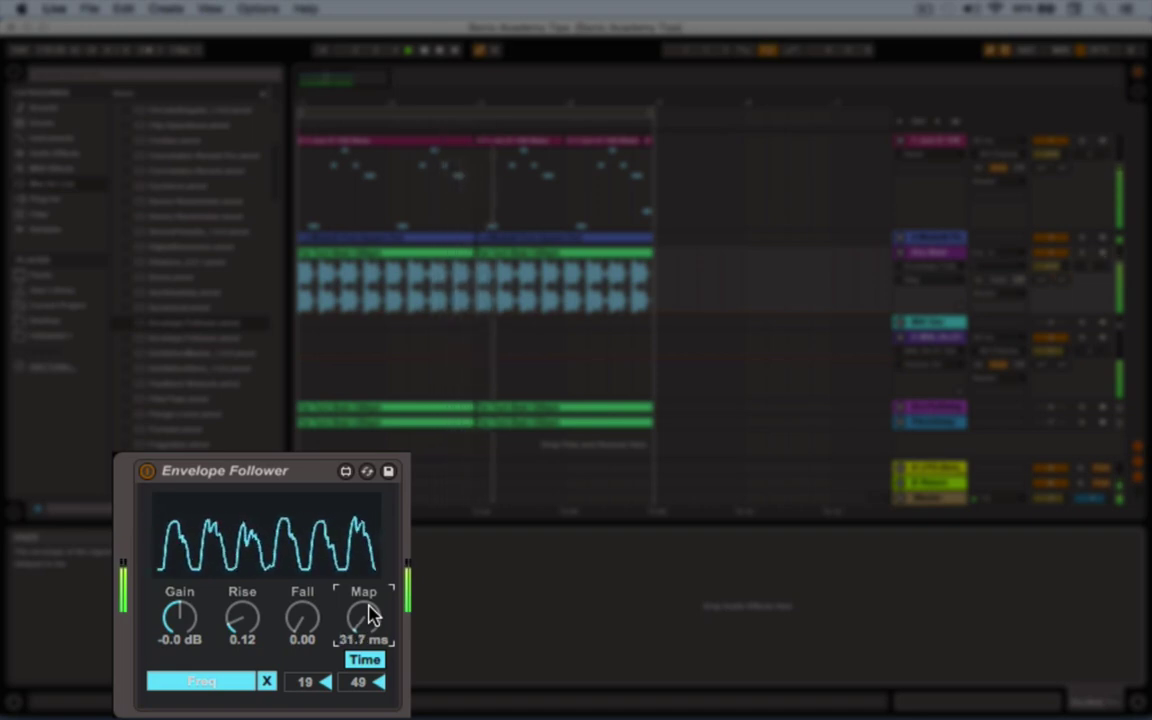
key("Up")
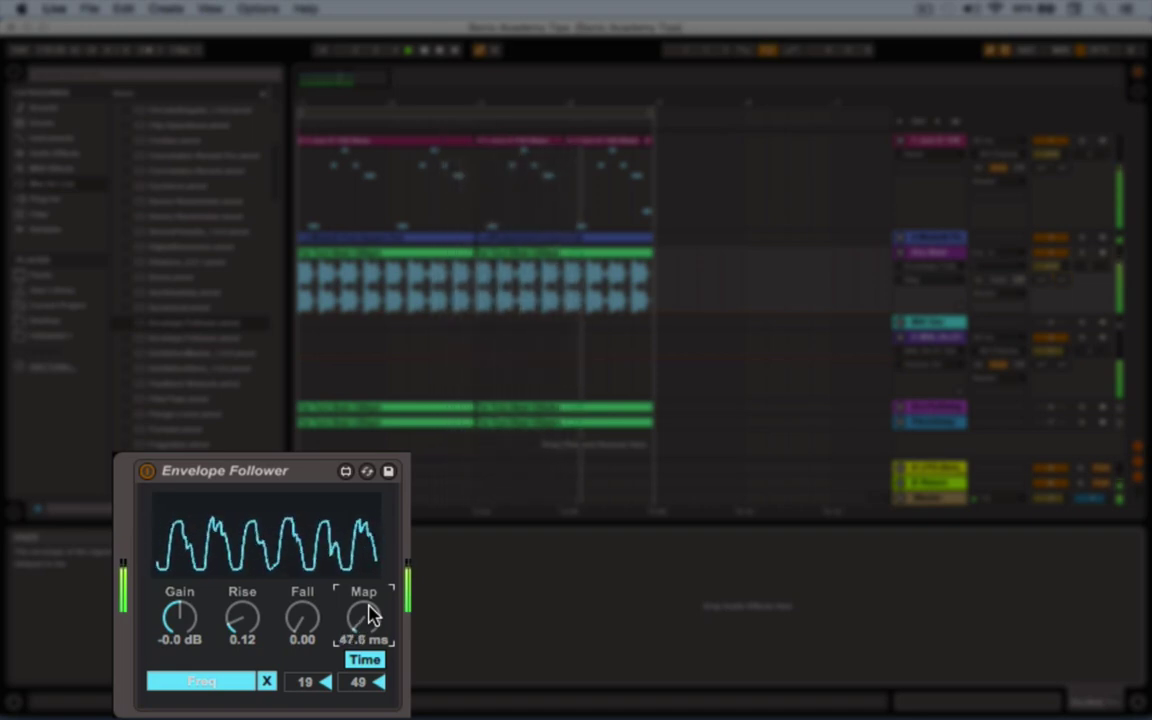
key("Up")
key("Up")
left_click(352, 660)
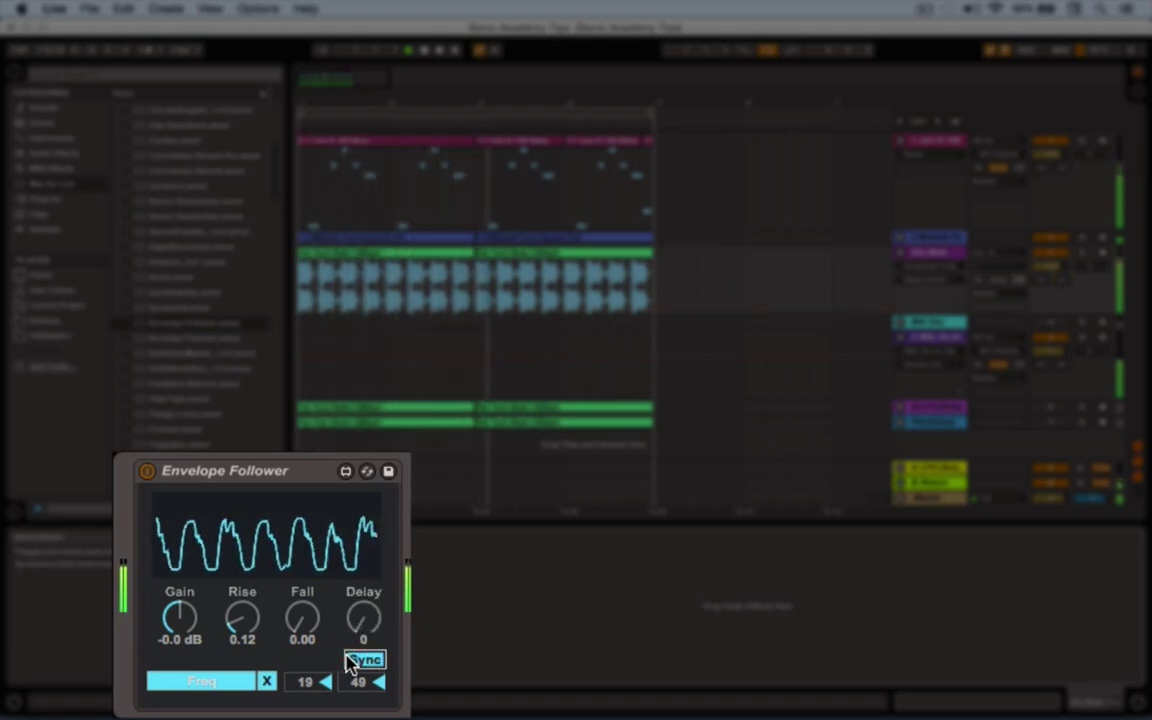
left_click(365, 620)
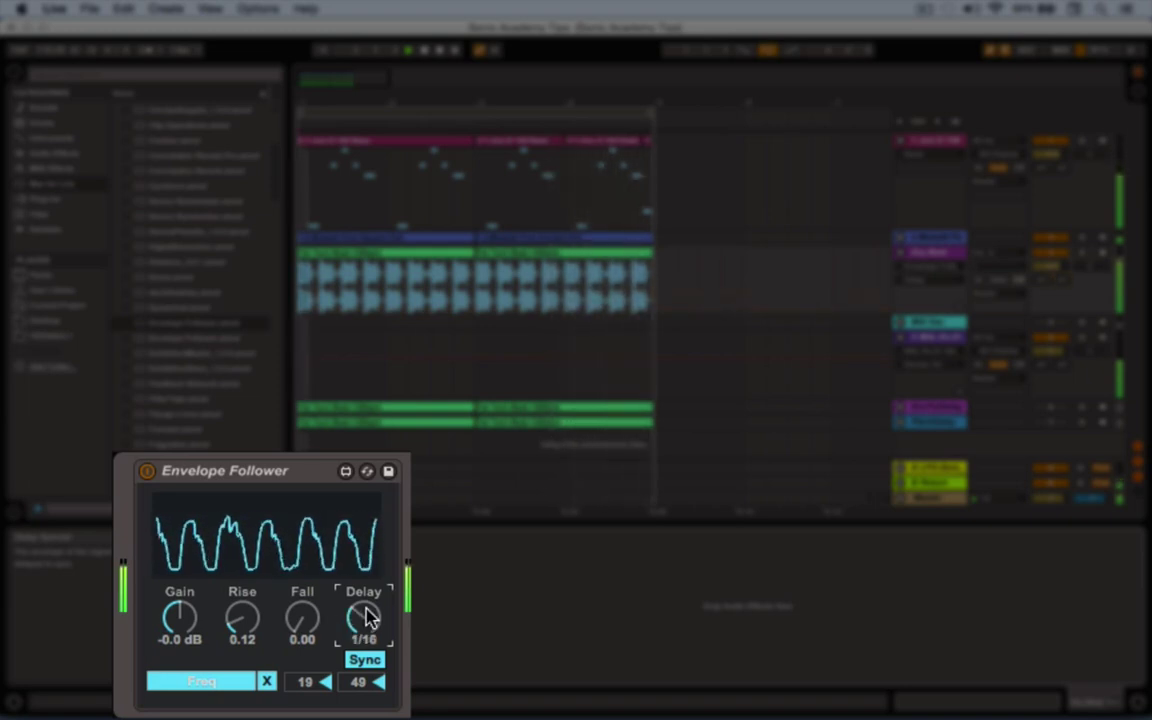
key("Up")
key("Up")
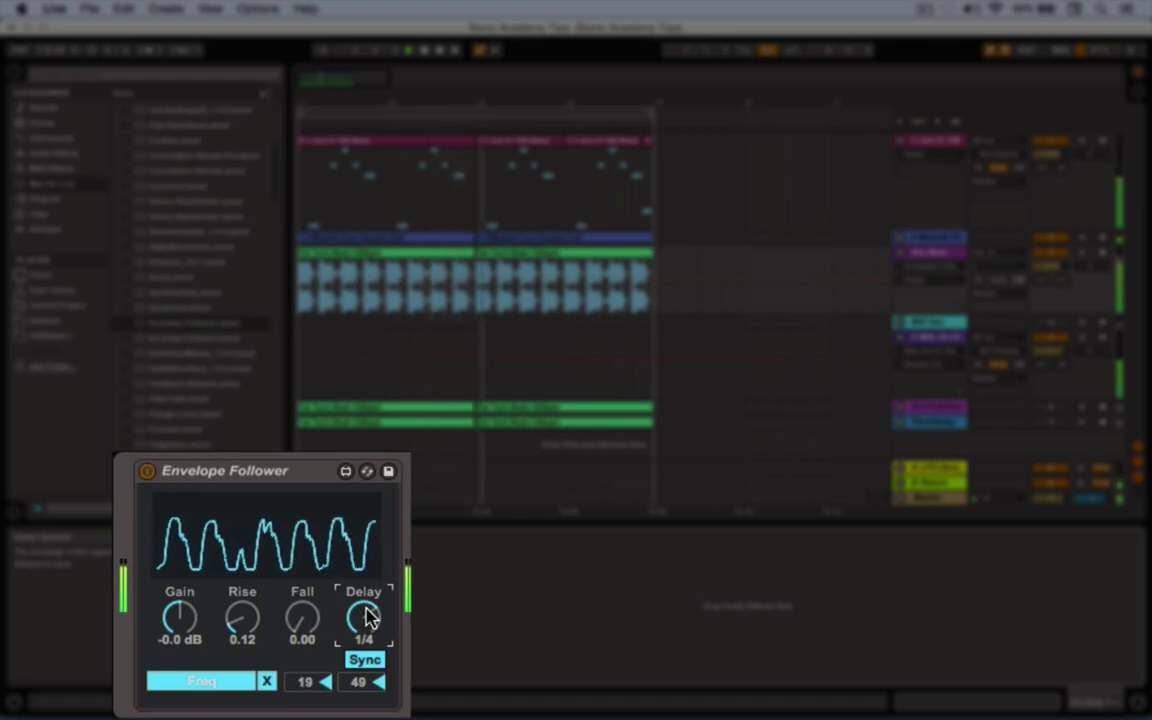
left_click_drag(243, 620, 245, 648)
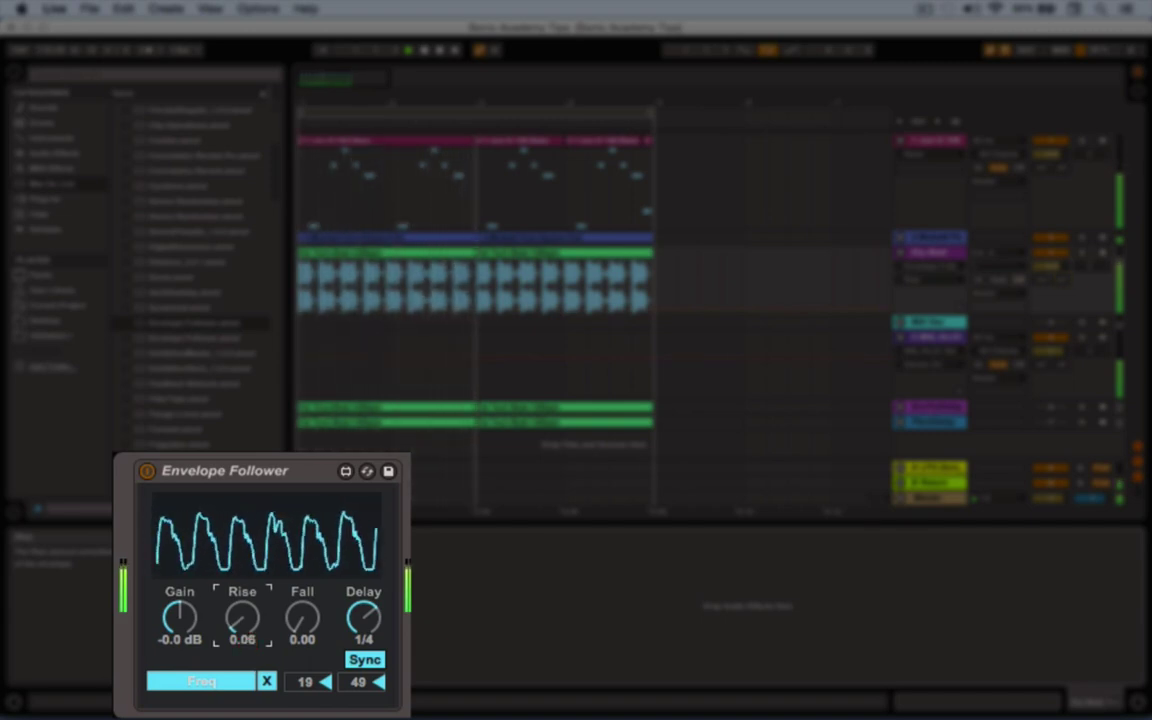
Step: Bring up the M4l Osc track's SimpleOsc, Saturator and Gate chain
left_click(357, 681)
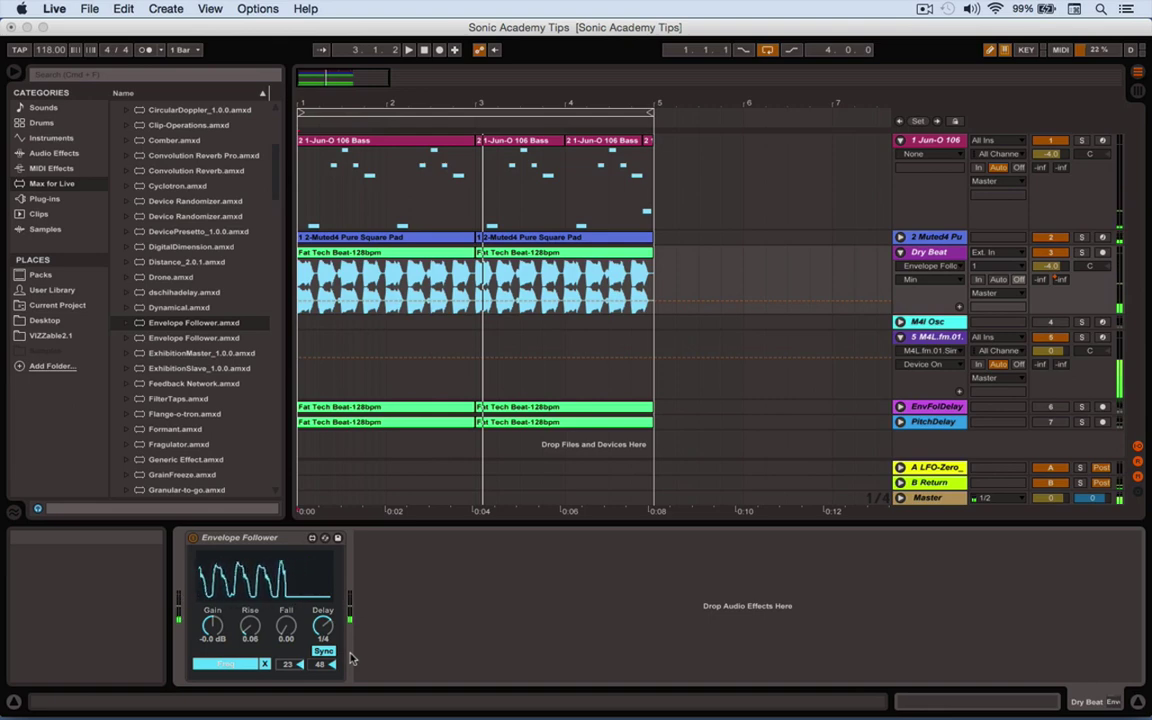
left_click(933, 322)
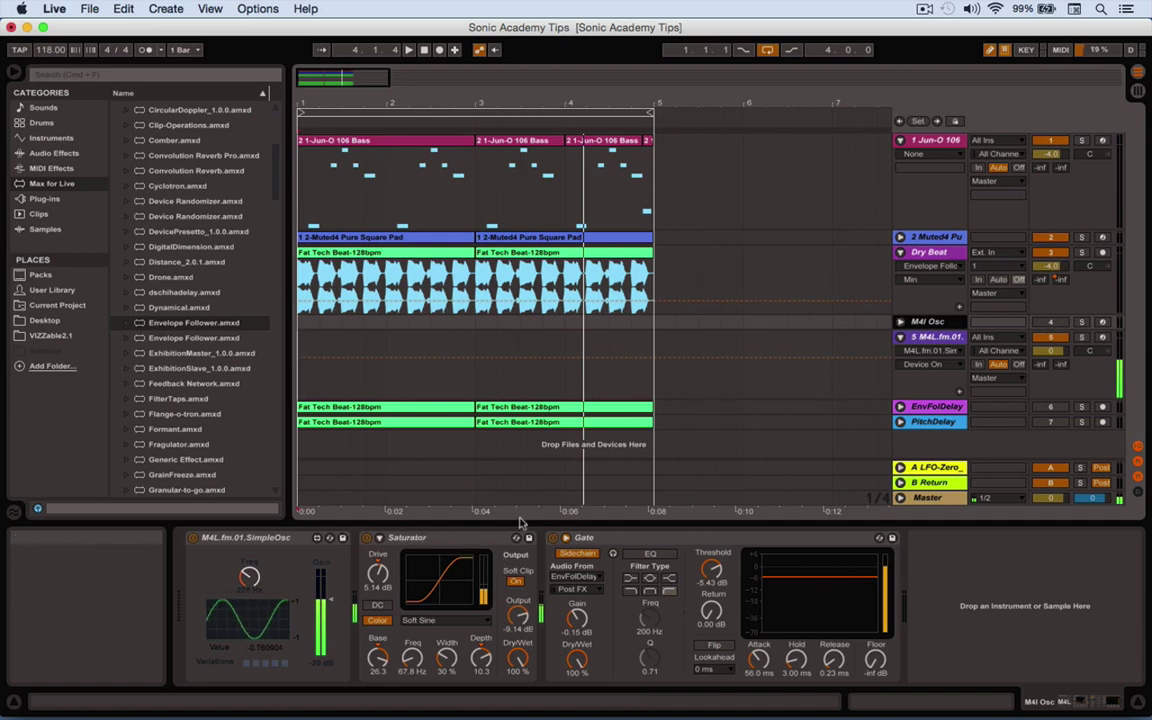
Step: Replace the old Saturator and Gate with a fresh Saturator set to Soft Sine
key("Delete")
left_click(60, 154)
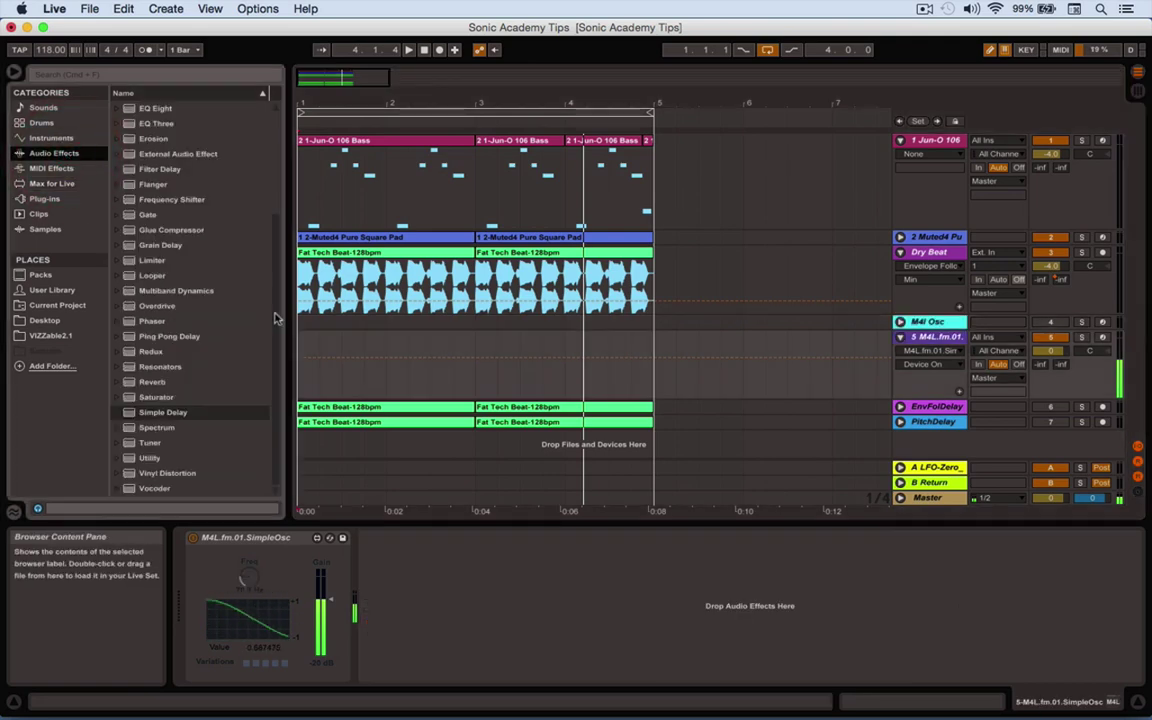
left_click(142, 397)
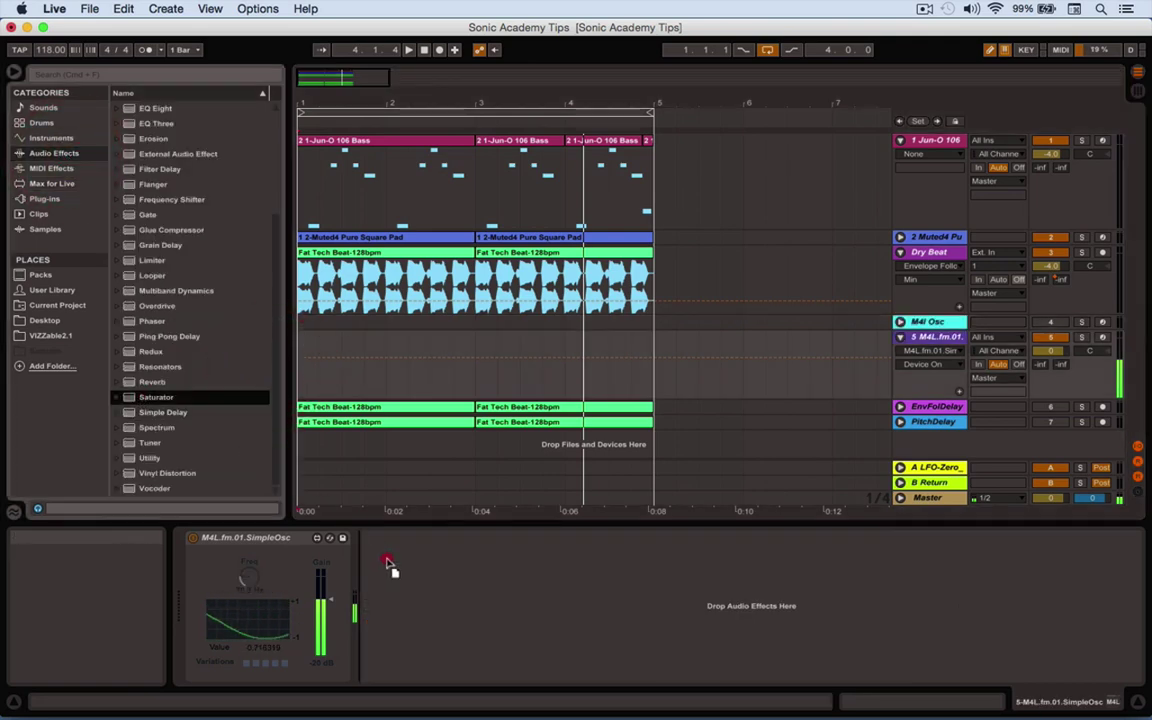
left_click_drag(391, 561, 391, 561)
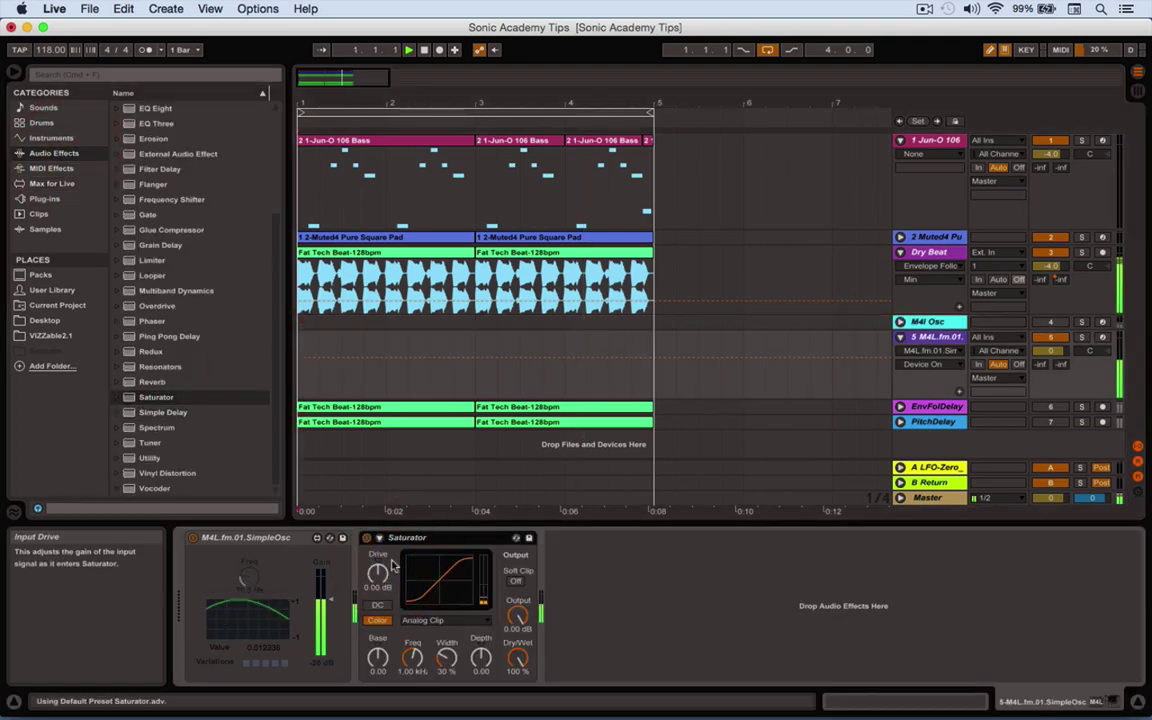
left_click(424, 621)
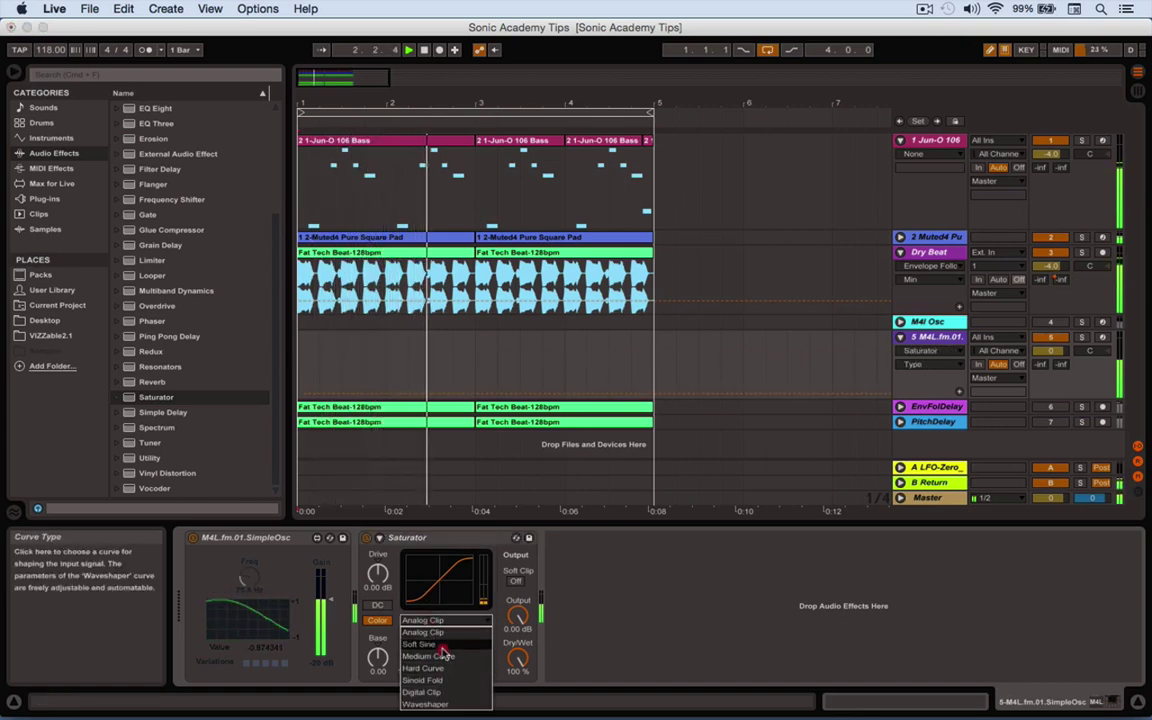
left_click(441, 645)
Step: Set Saturator drive to 21.1 dB, output to −16.9 dB, and enable DC and Soft Clip
left_click_drag(378, 573, 378, 530)
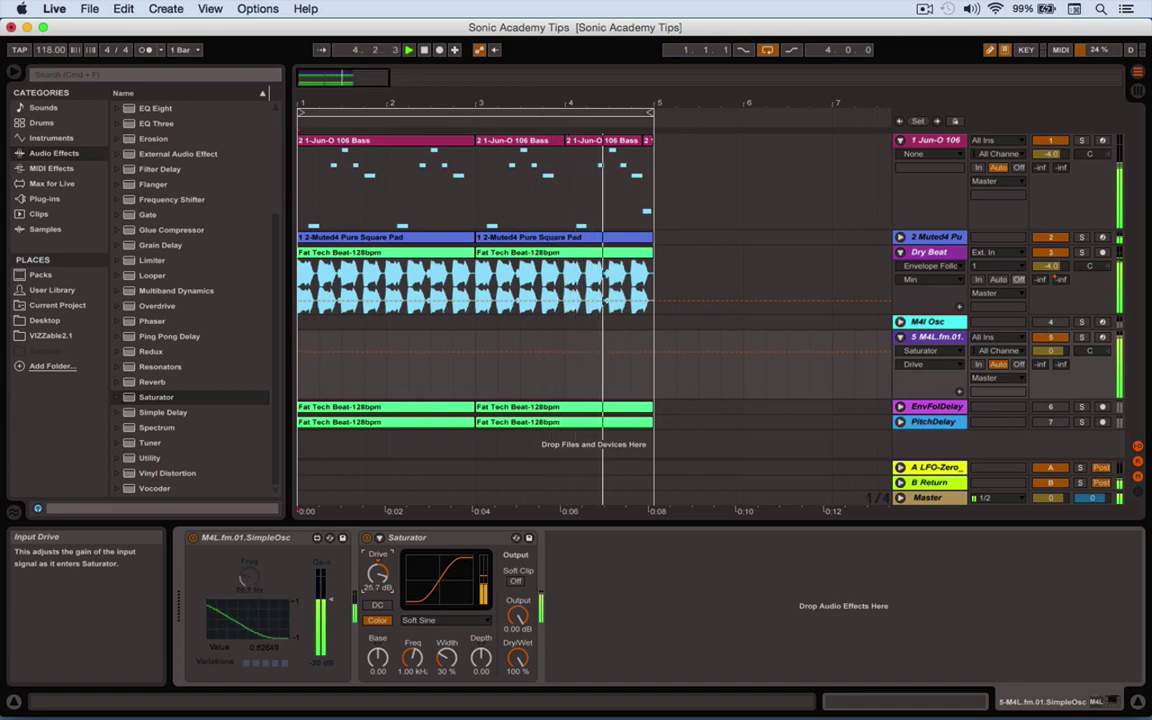
left_click_drag(517, 615, 518, 655)
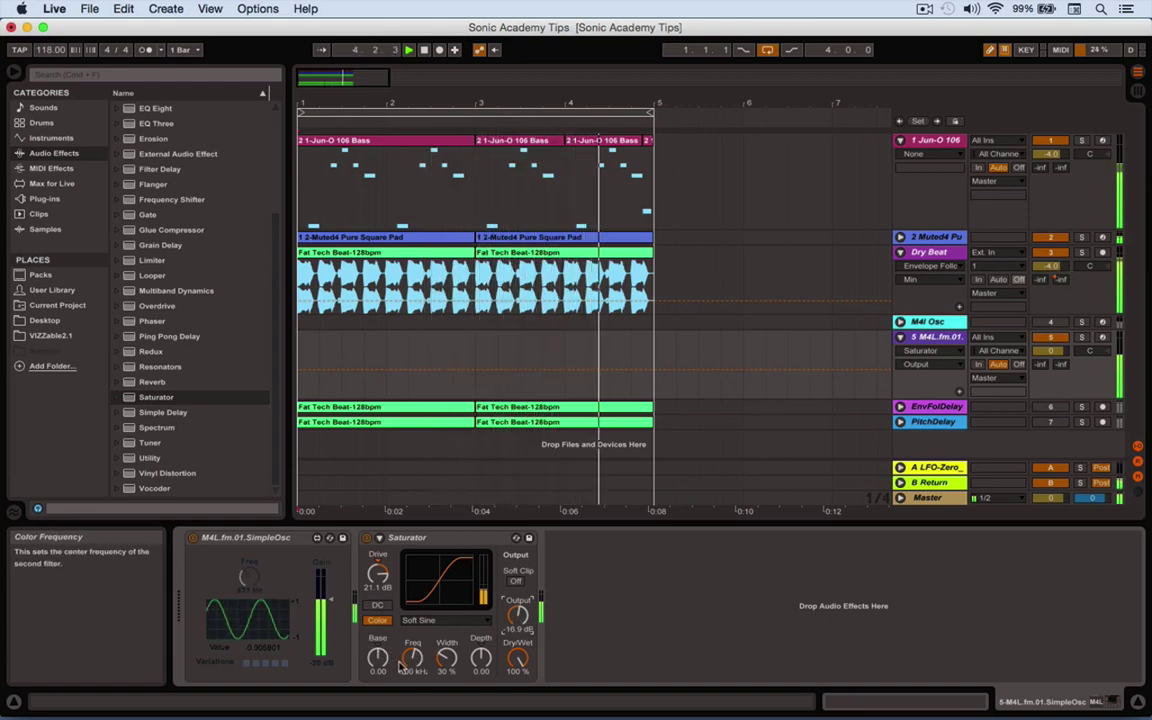
left_click(375, 605)
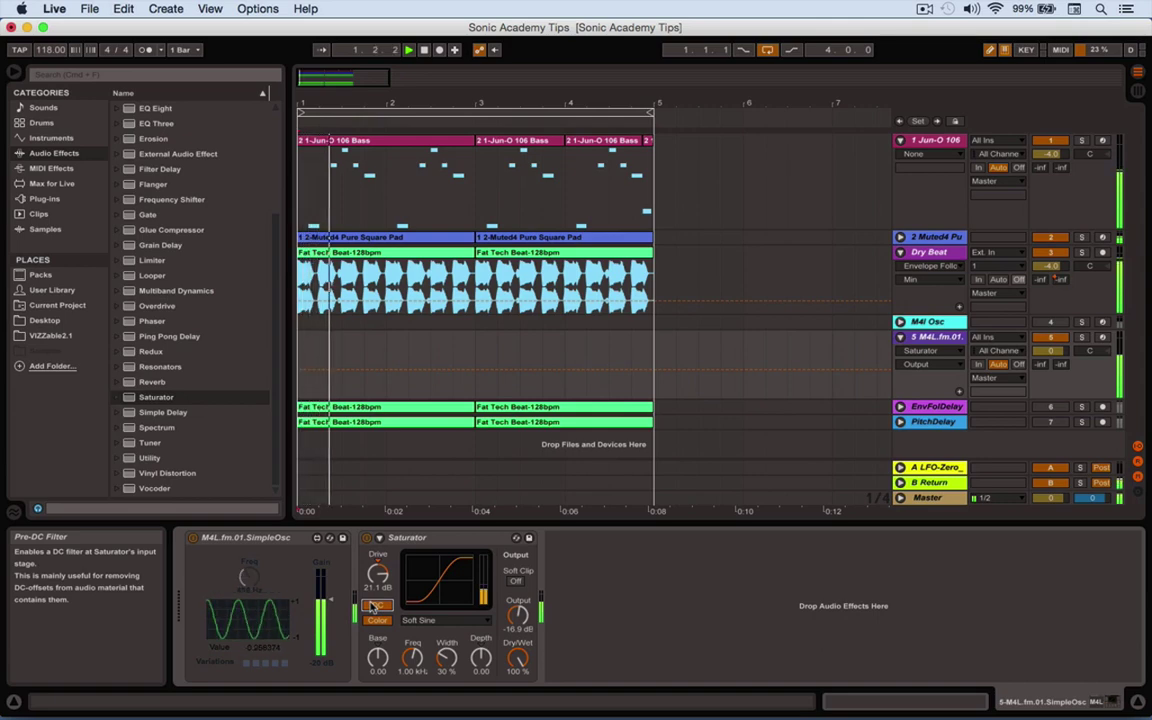
left_click(518, 580)
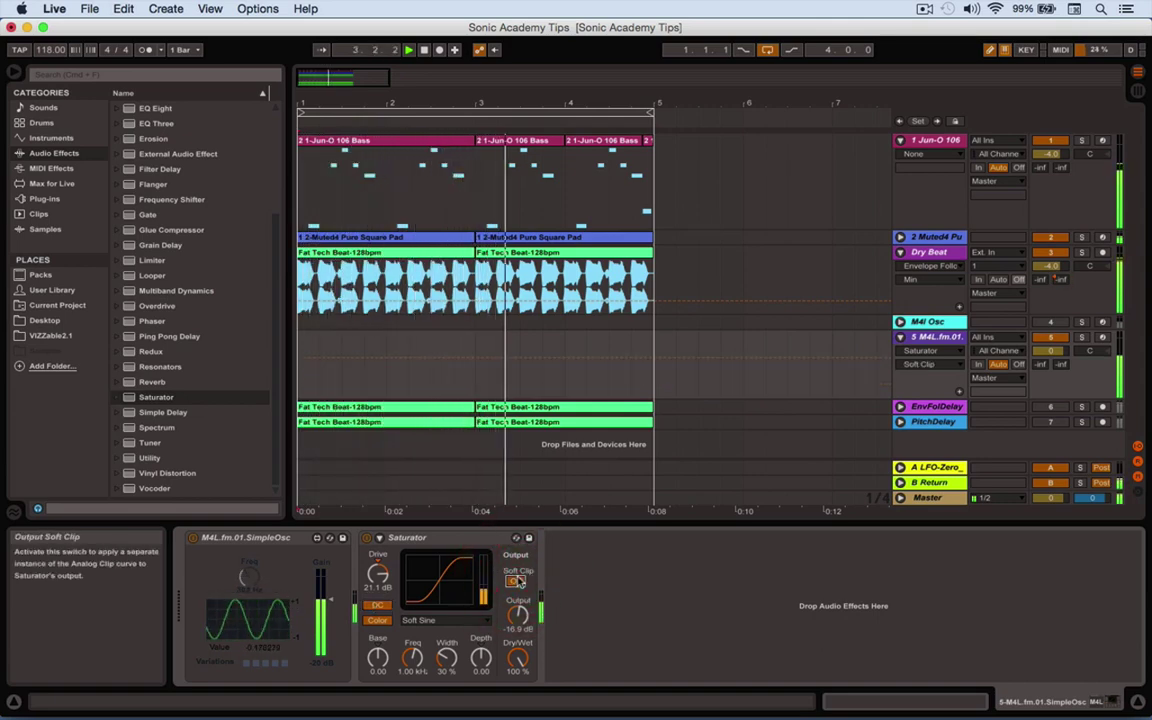
Step: During playback, set Saturator Drive to 22.3 dB and colour Depth 17.1, Base 4.57, Freq 3.81 kHz
left_click_drag(377, 573, 377, 545)
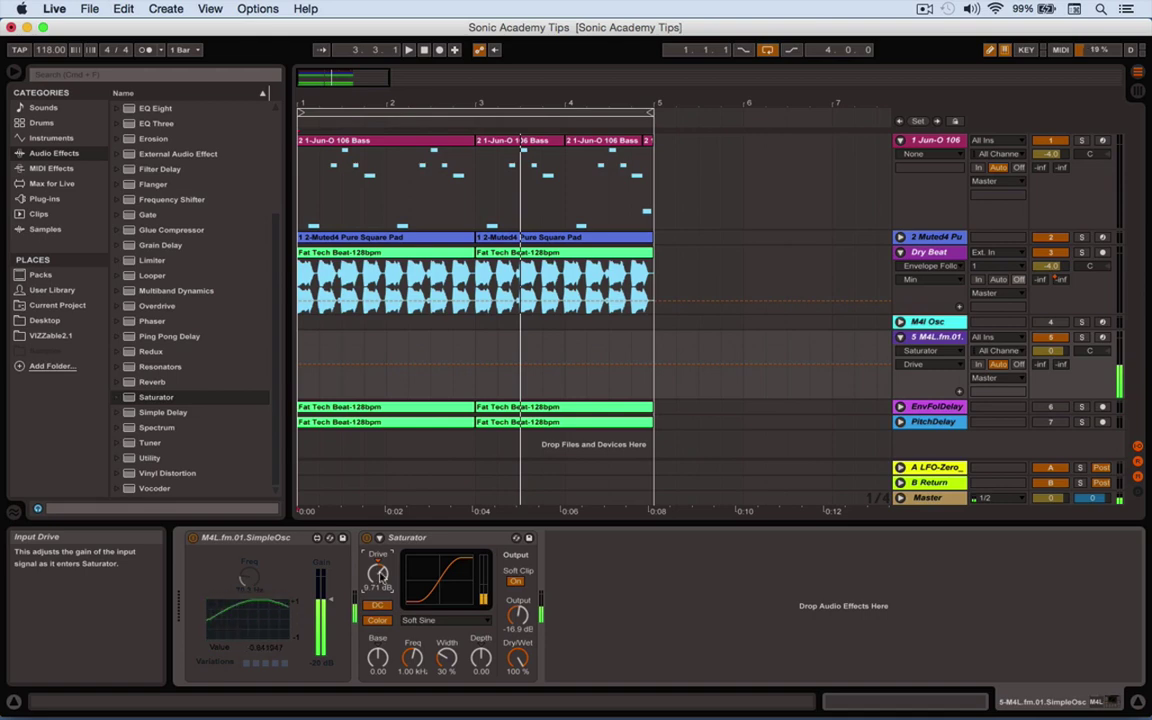
key("space")
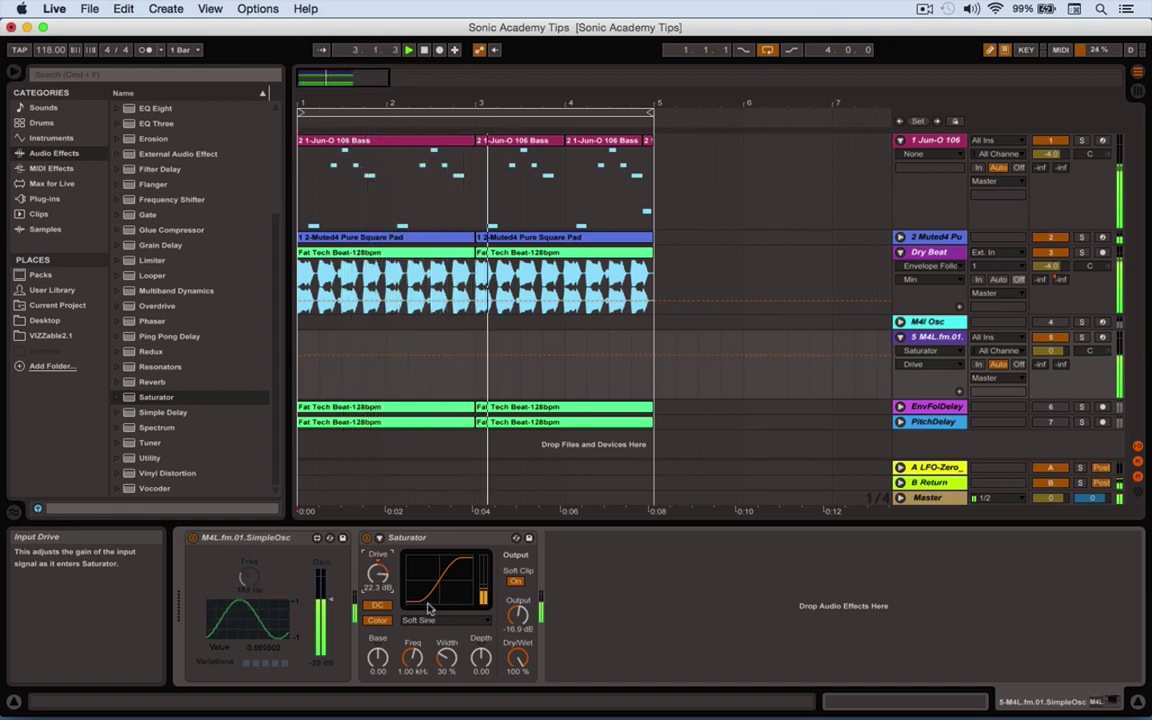
left_click_drag(481, 657, 481, 640)
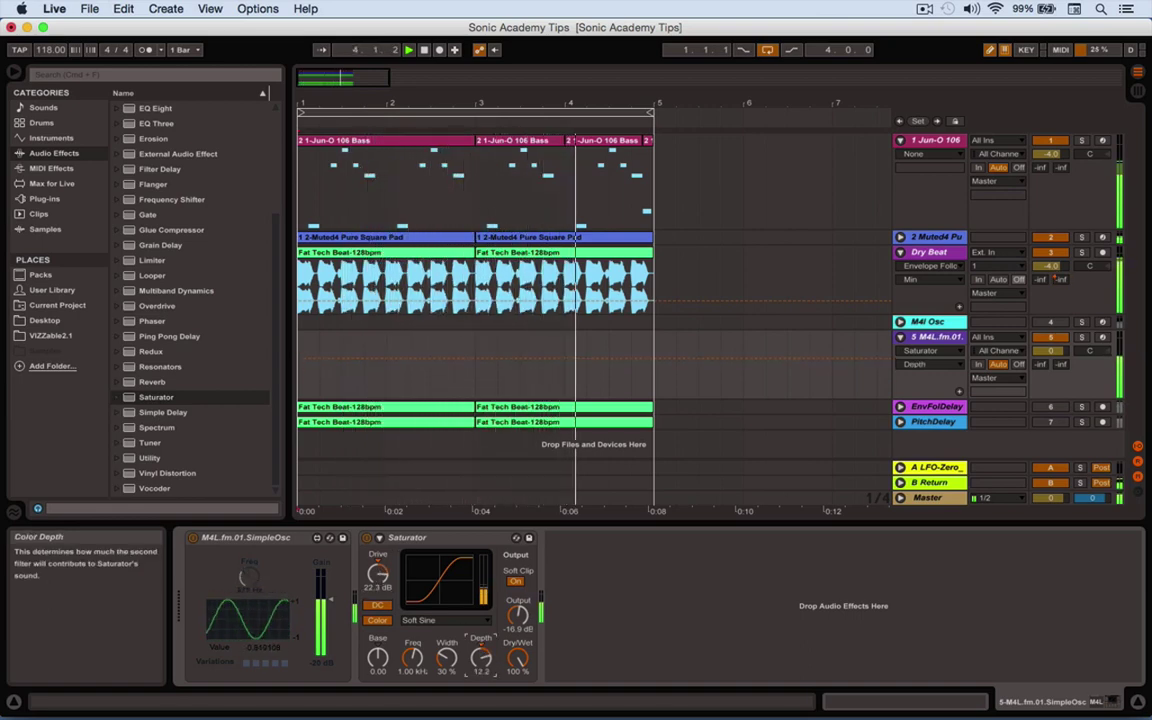
mouse_move(377, 657)
left_mouse_down()
mouse_move(377, 626)
mouse_move(410, 646)
mouse_move(410, 678)
mouse_move(410, 655)
mouse_move(377, 672)
mouse_move(377, 656)
left_mouse_up()
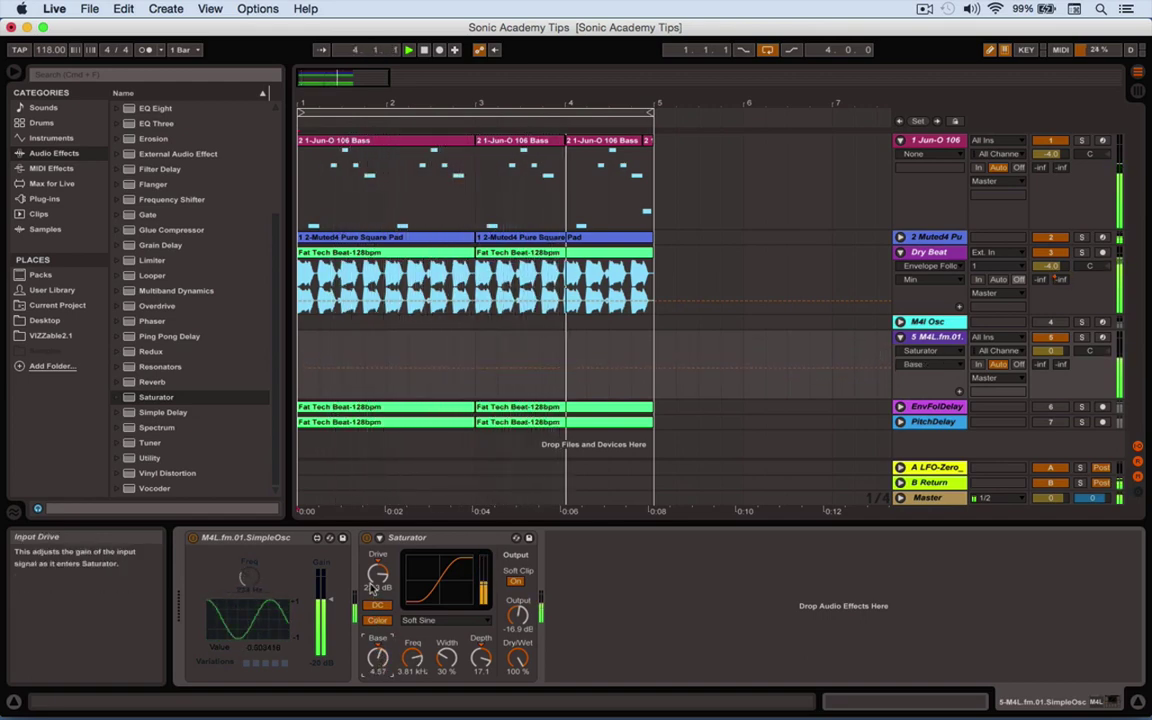
Step: Insert a Gate after the Saturator, sidechained from Dry Beat, with threshold -8.92 dB, then play
left_click(150, 215)
left_click_drag(680, 650, 683, 665)
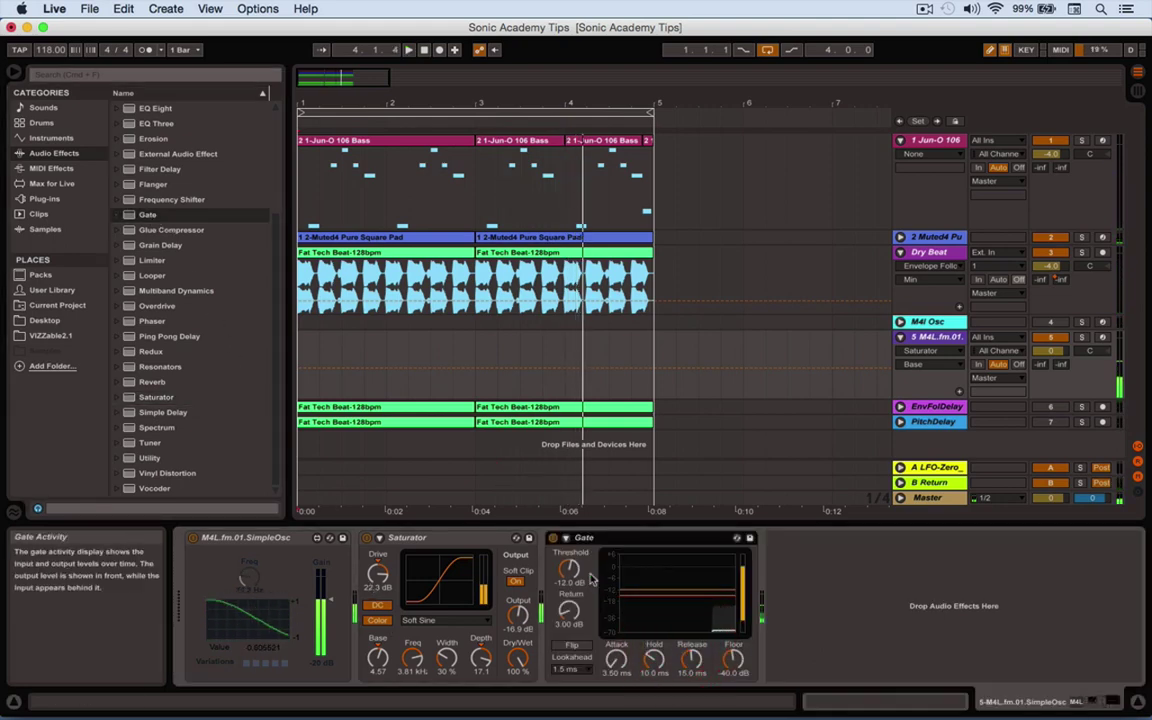
left_click(565, 537)
left_click(577, 553)
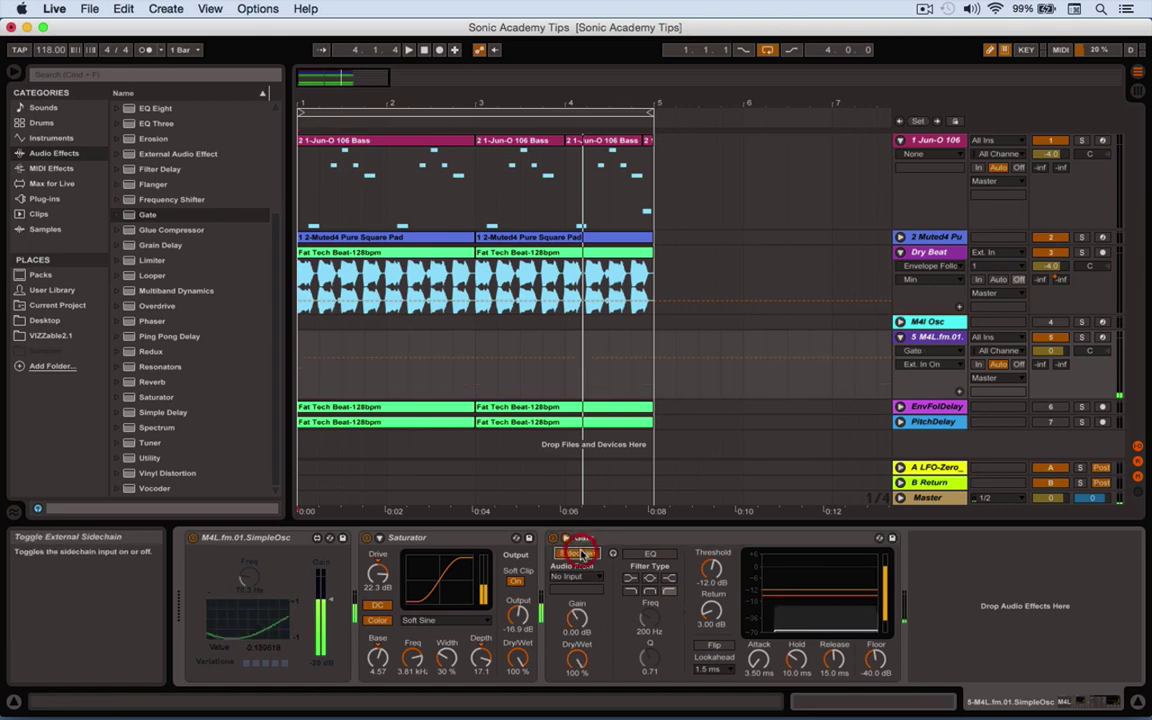
left_click(585, 577)
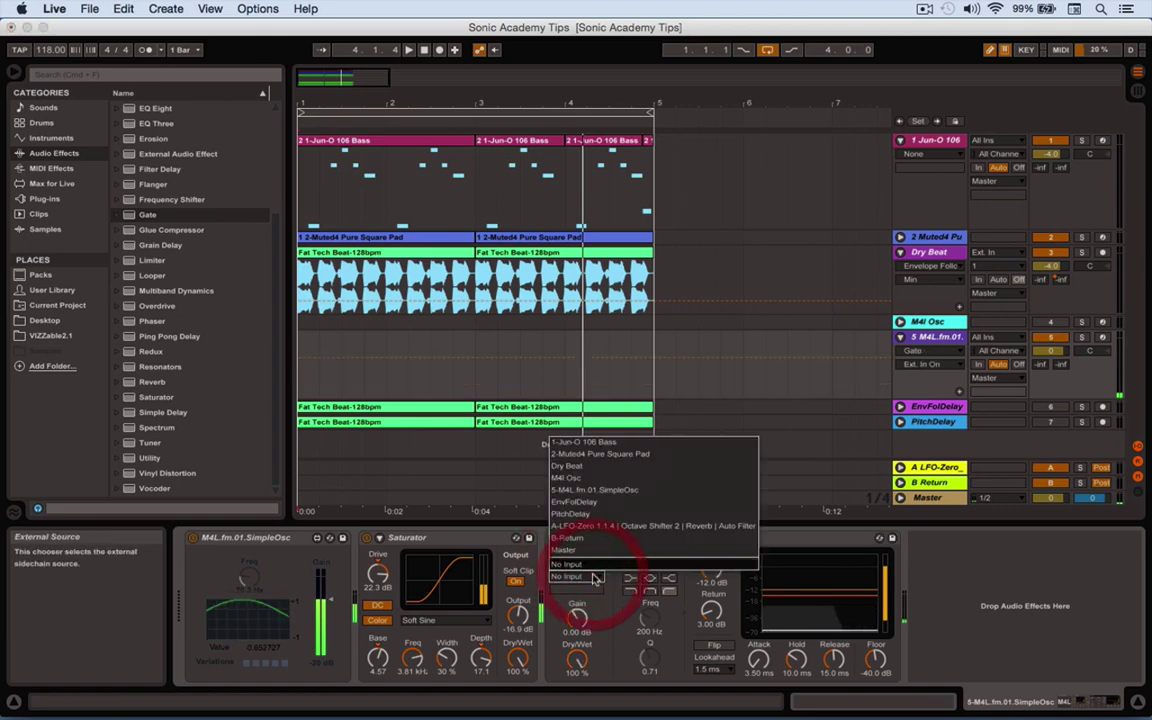
left_click(605, 466)
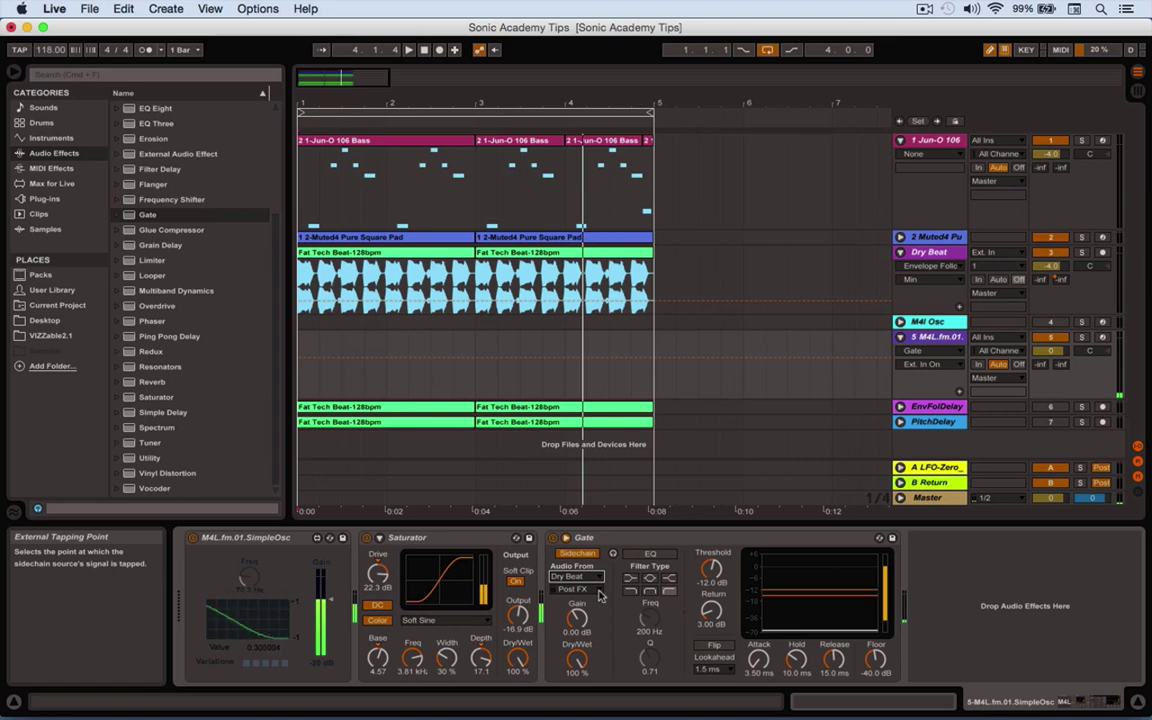
left_click(711, 570)
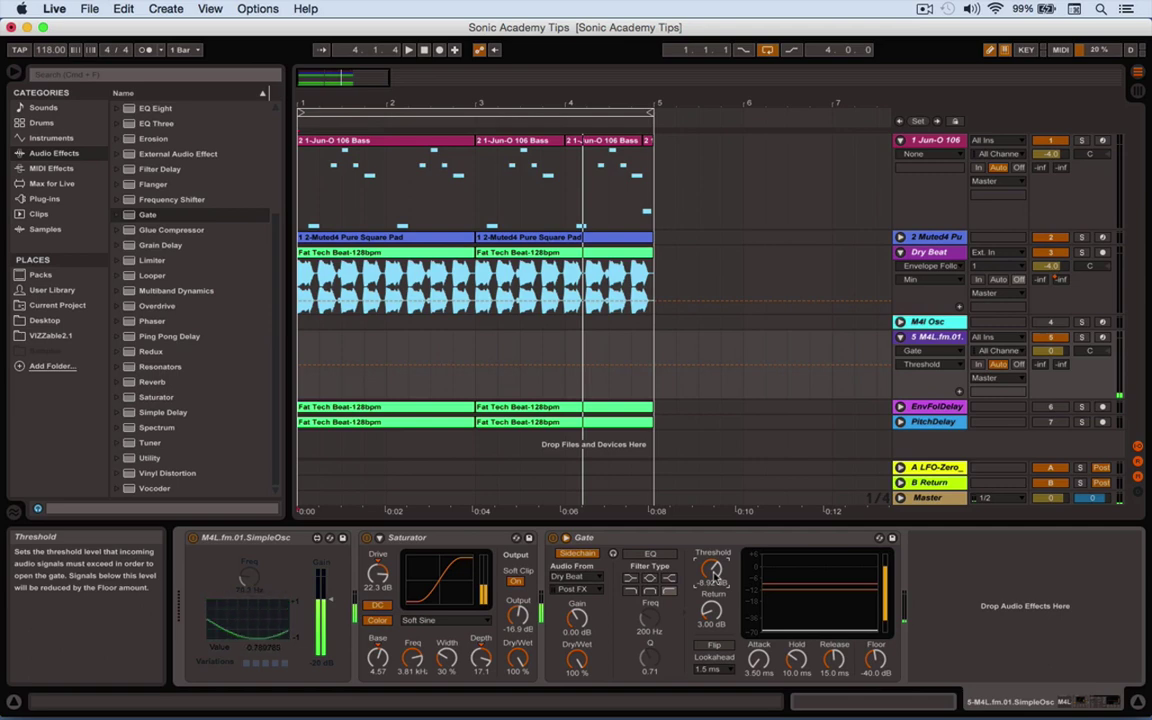
key("space")
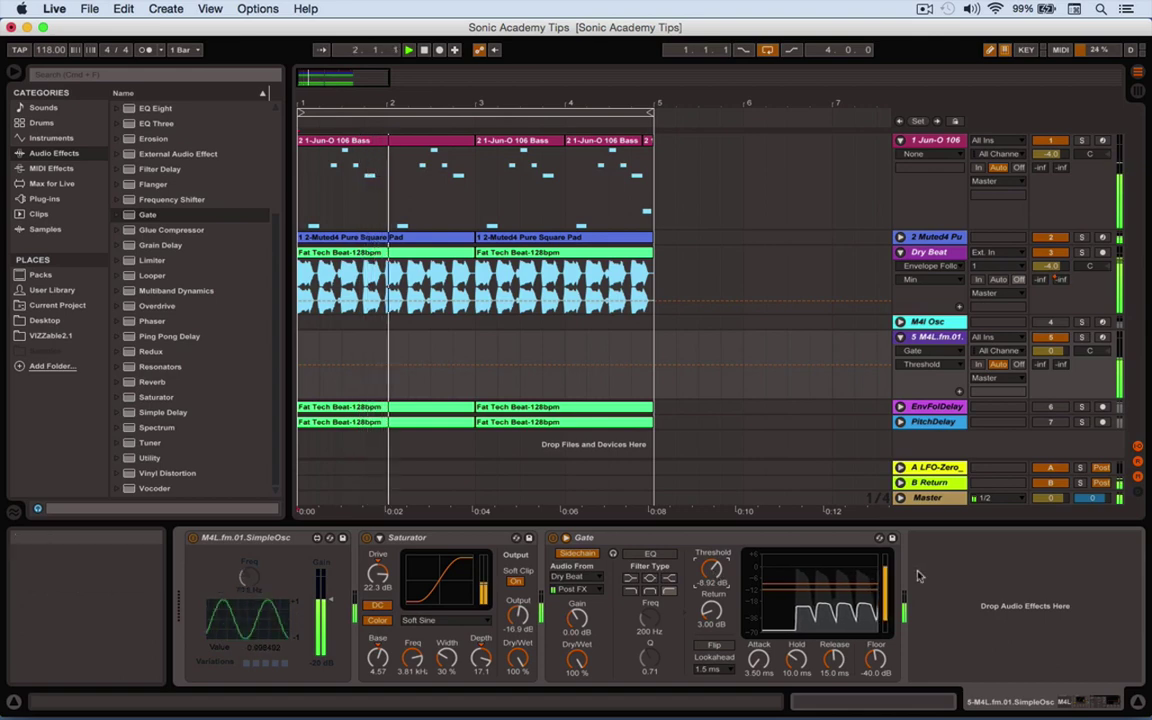
Step: Set Gate threshold -4.79 dB, hold 1.69 ms, release 4.68 ms, Saturator Base -17.7, and append a Reverb
left_click_drag(713, 572, 713, 552)
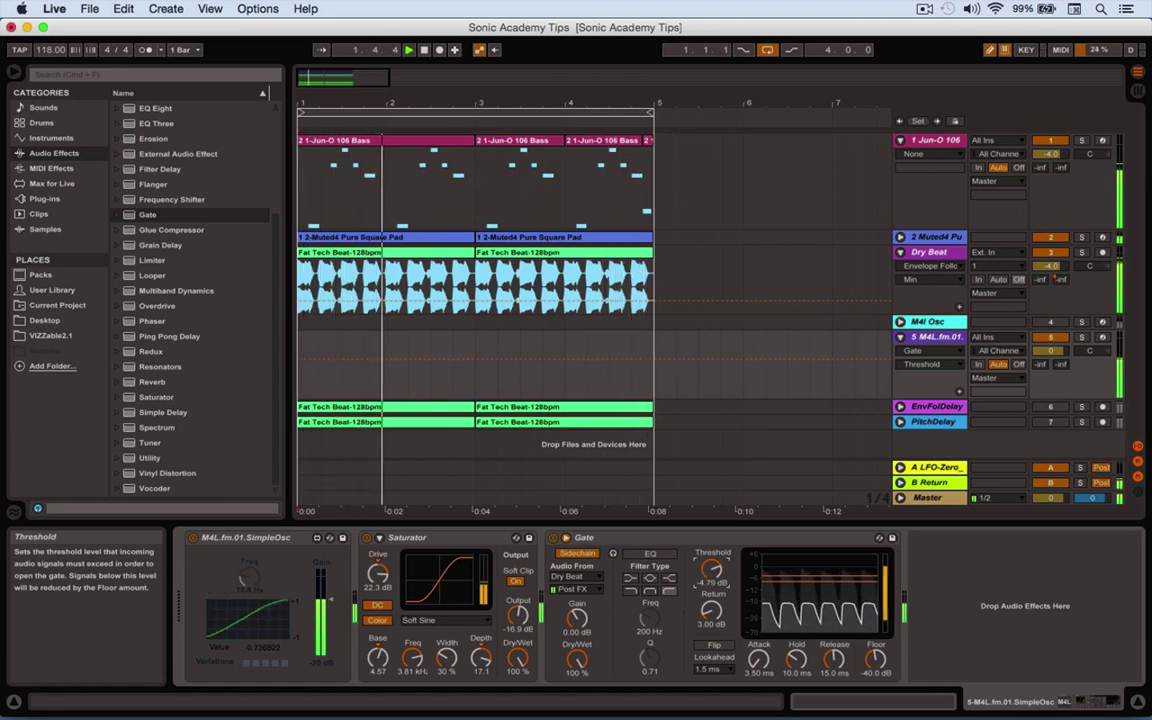
left_click_drag(796, 658, 758, 690)
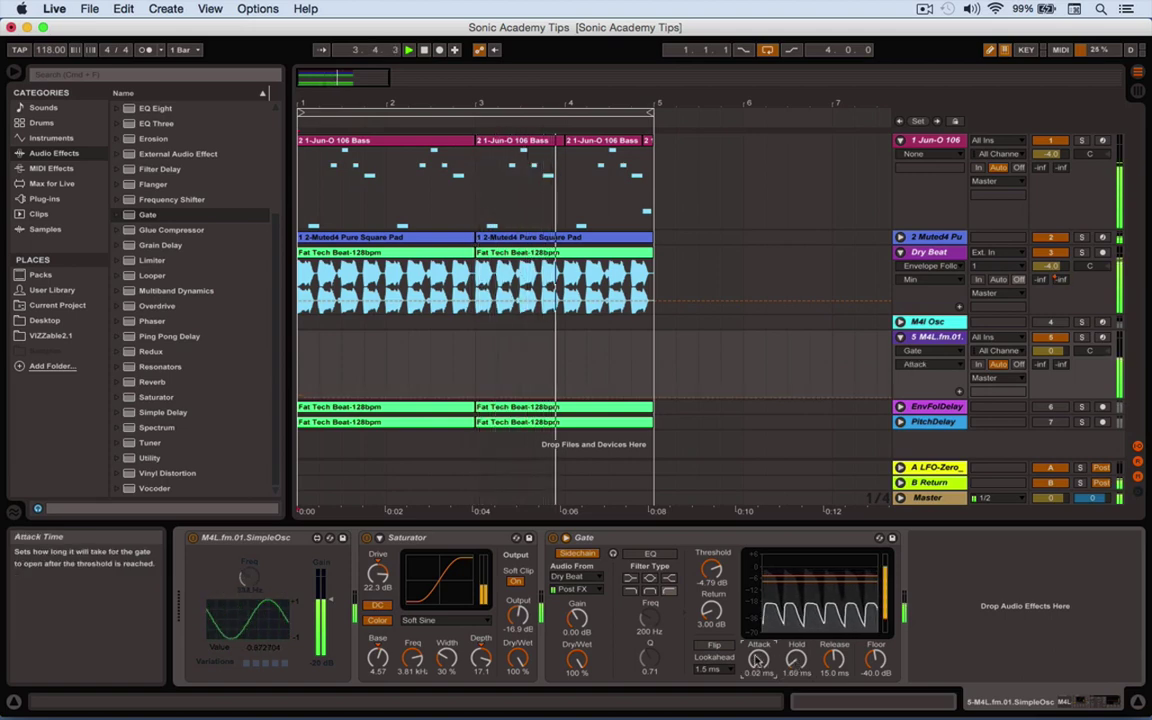
left_click_drag(834, 658, 834, 690)
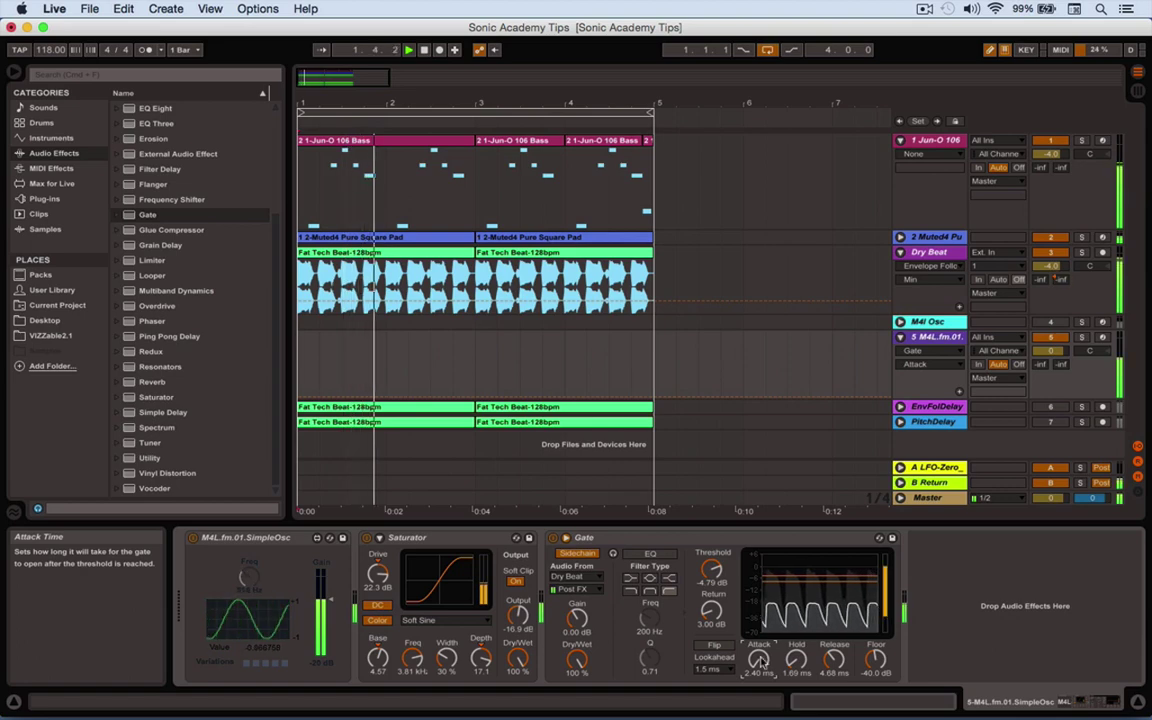
left_click(377, 656)
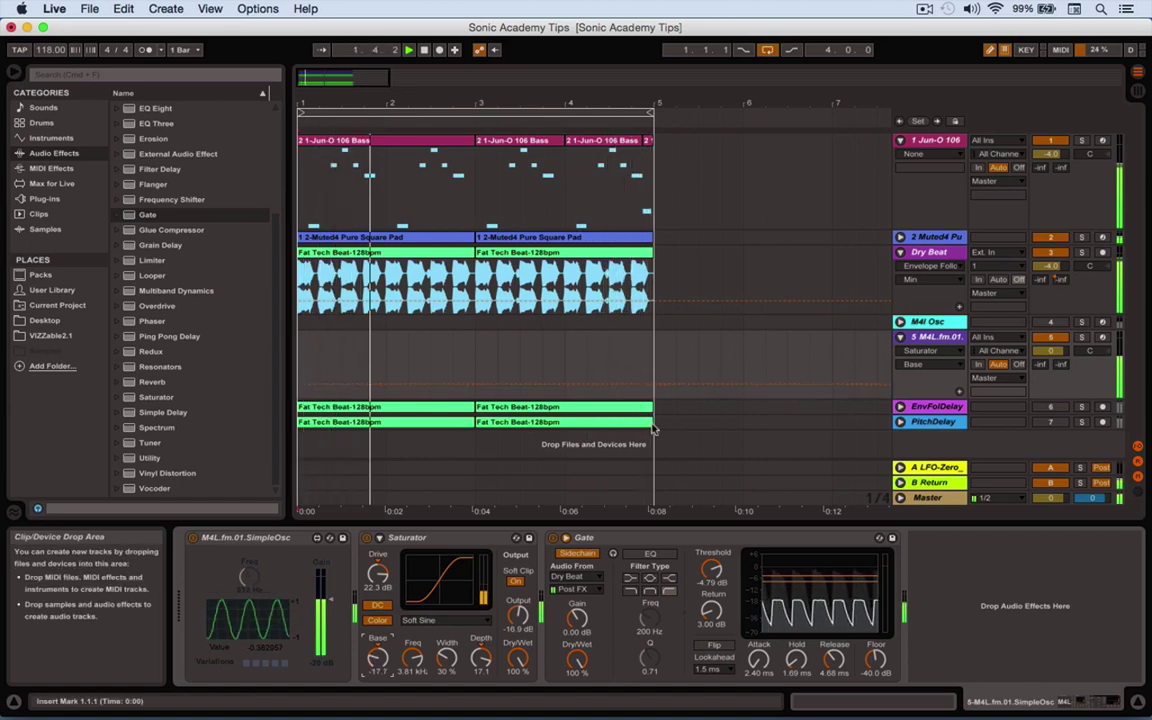
left_click_drag(175, 381, 965, 560)
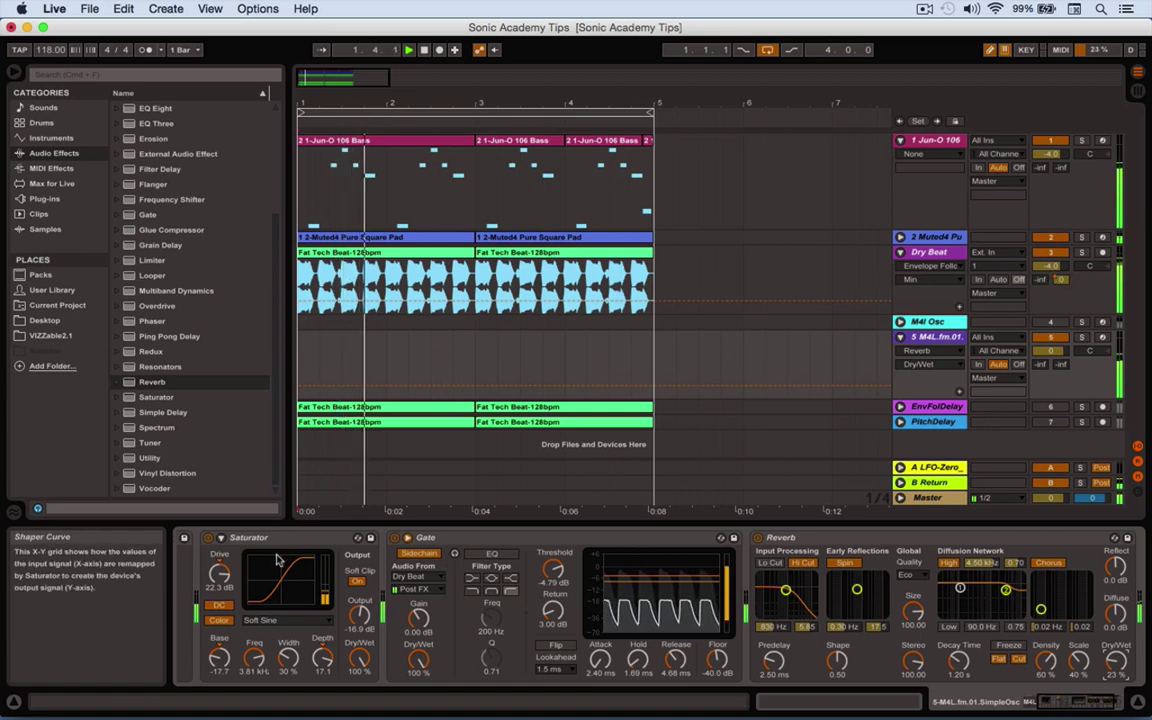
Step: Lower the Saturator Drive to 9.71 dB and raise its colour Base toward 27.4
left_click(219, 572)
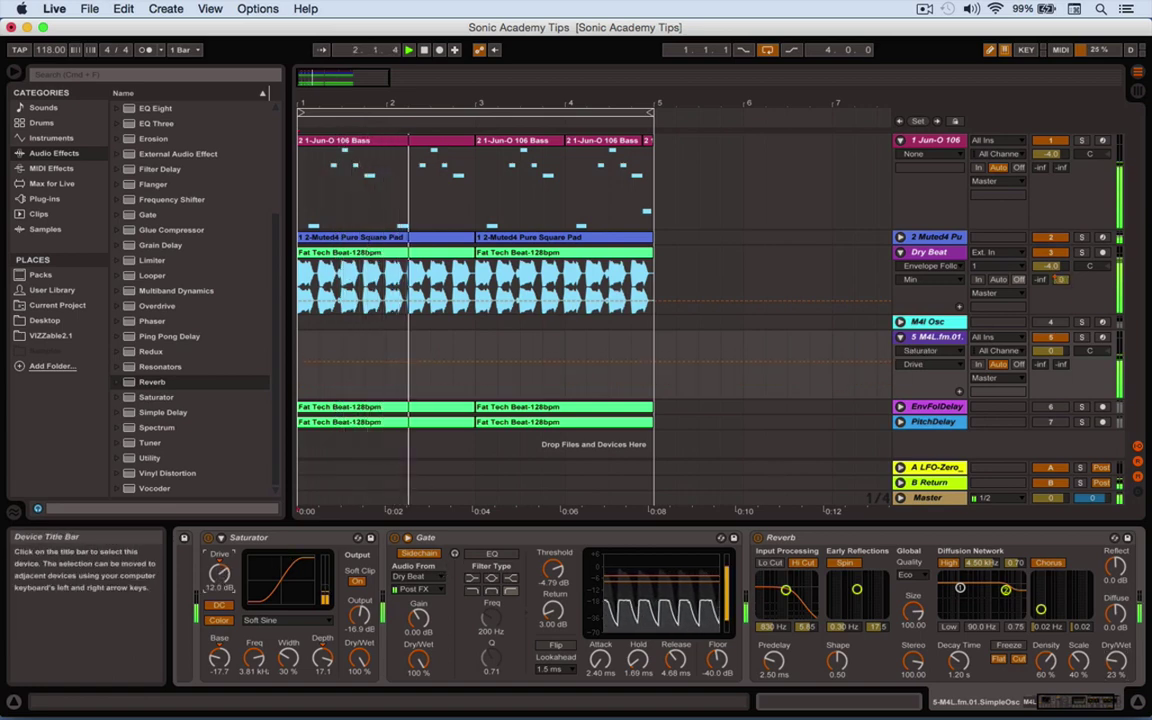
left_click(228, 659)
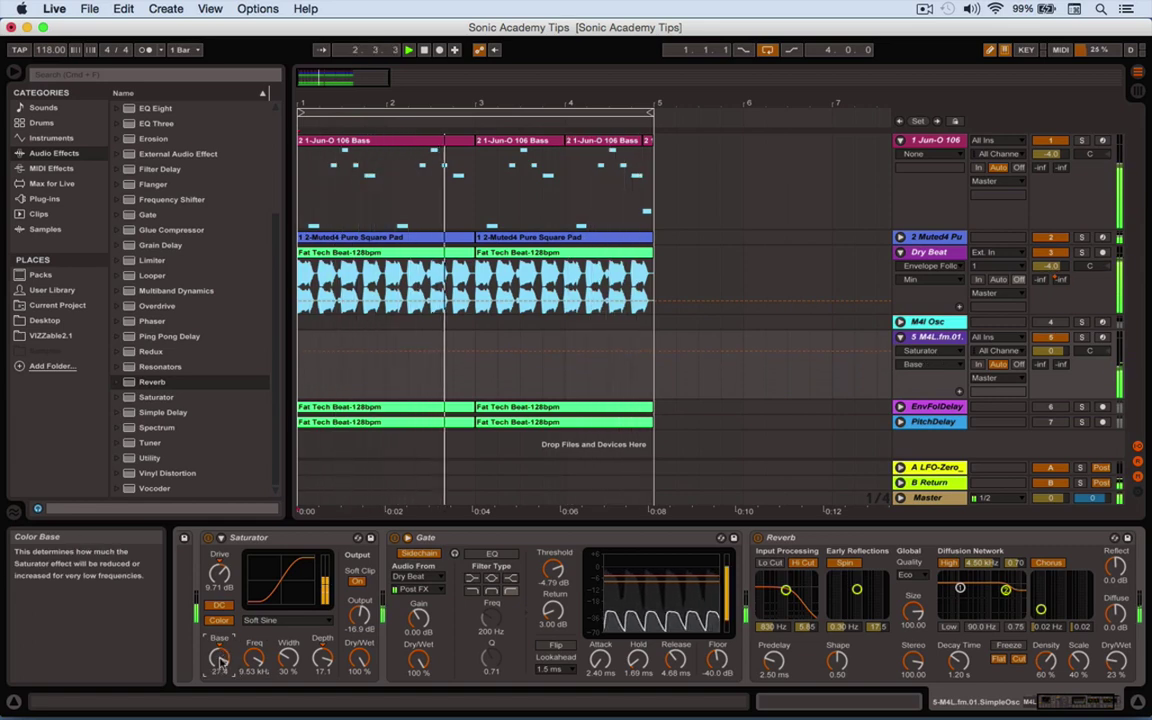
Step: Solo track 5, M4L.fm.01.SimpleOsc, to hear only the processed synth
left_click(1079, 338)
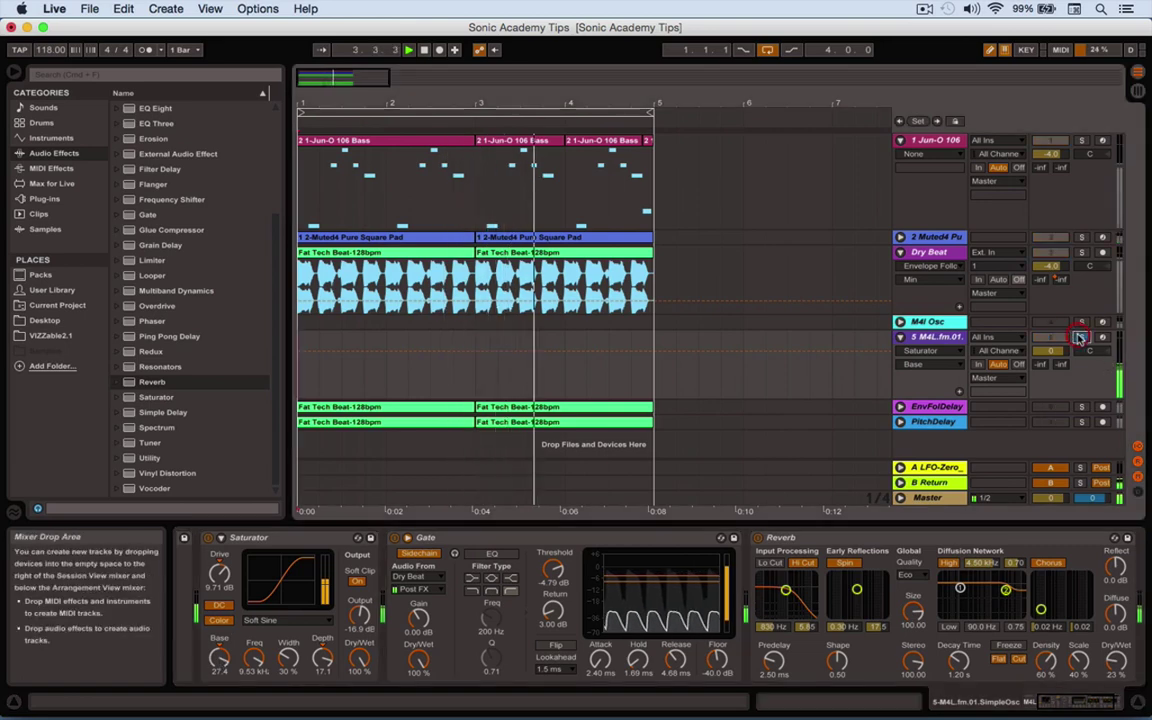